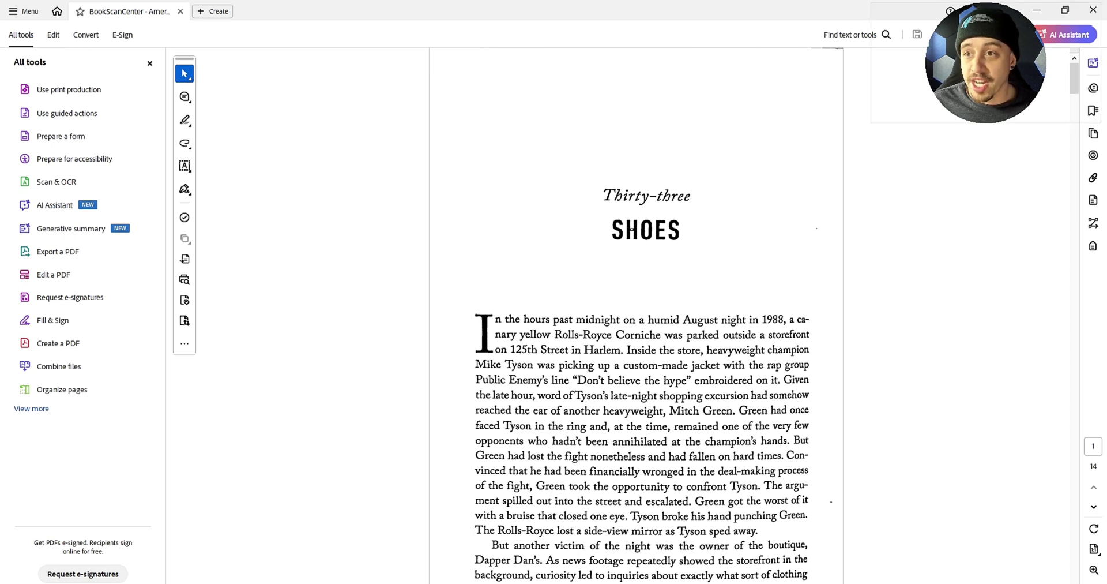
- Show the Accessibility tags panel, which reports No Tags available for the scanned book
click(1093, 246)
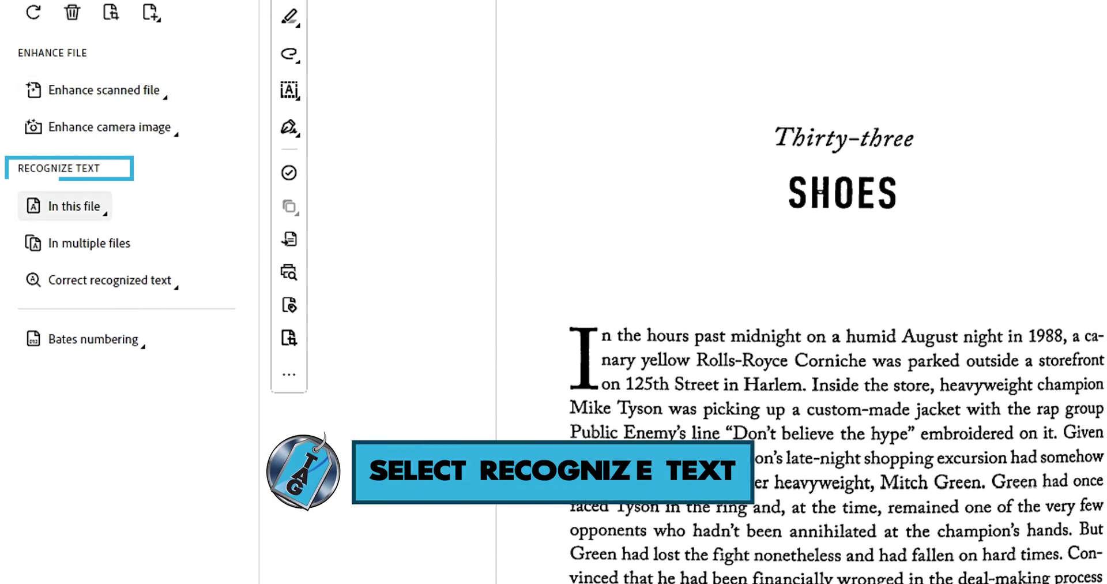
- Recognize text on all pages, keeping Editable Text and Images output at 600 dpi
click(65, 206)
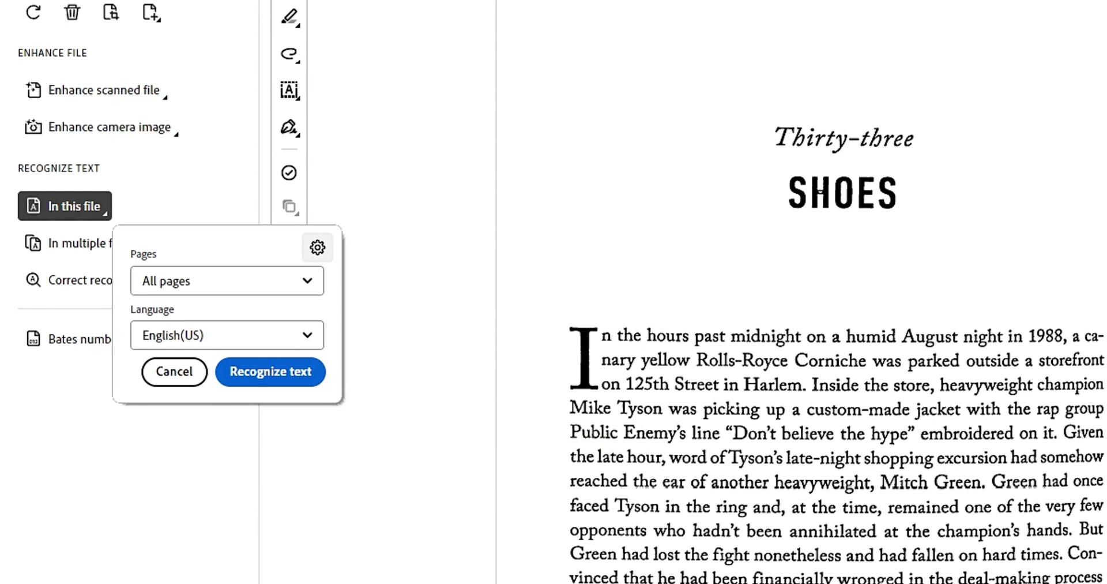
click(317, 247)
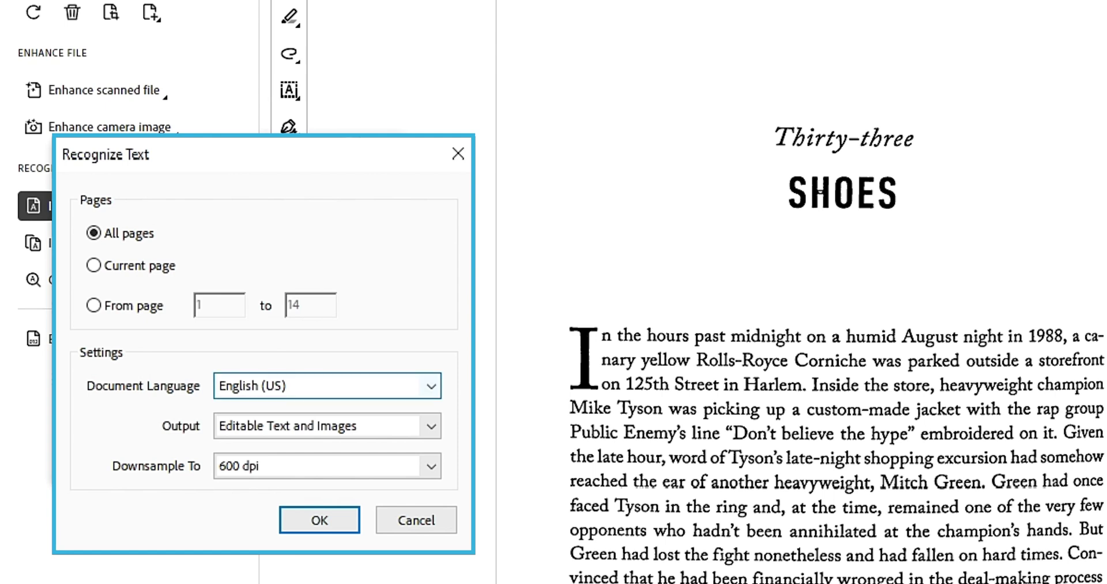
click(323, 425)
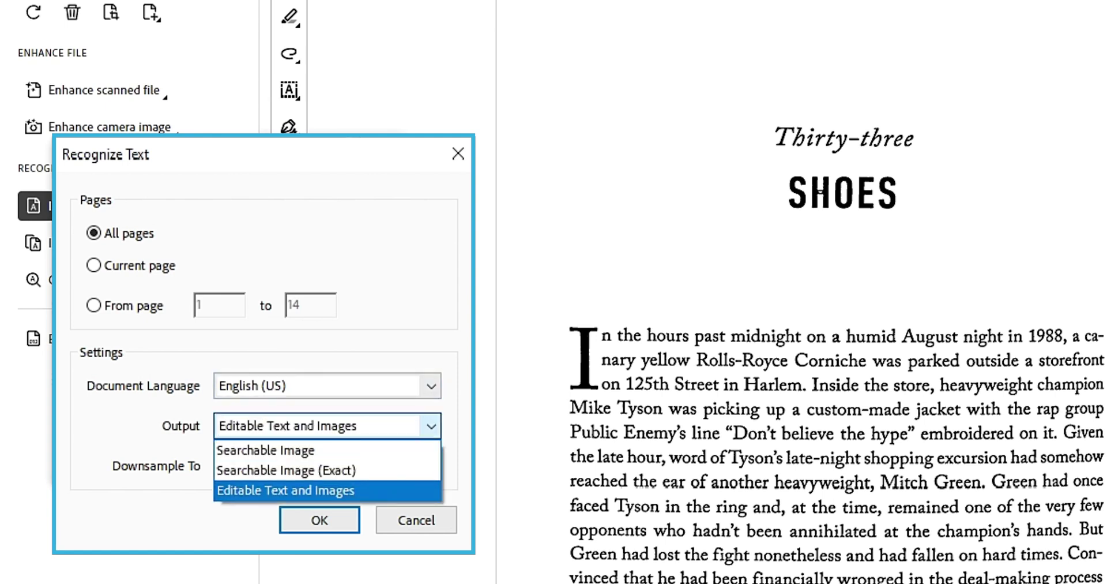
click(323, 487)
key(Tab)
key(alt+Down)
key(Return)
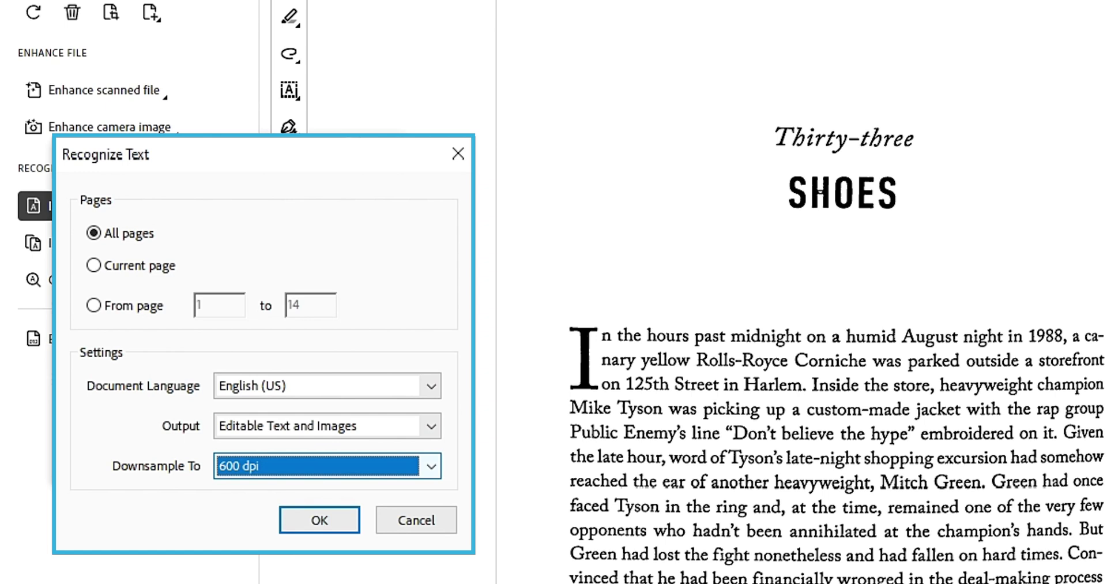
key(Tab)
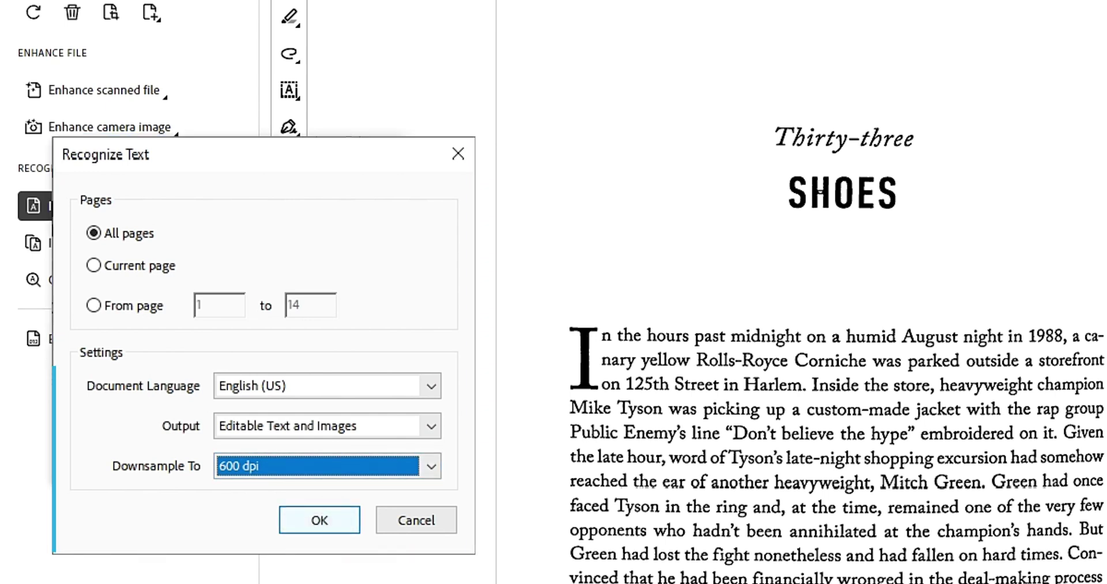
key(Return)
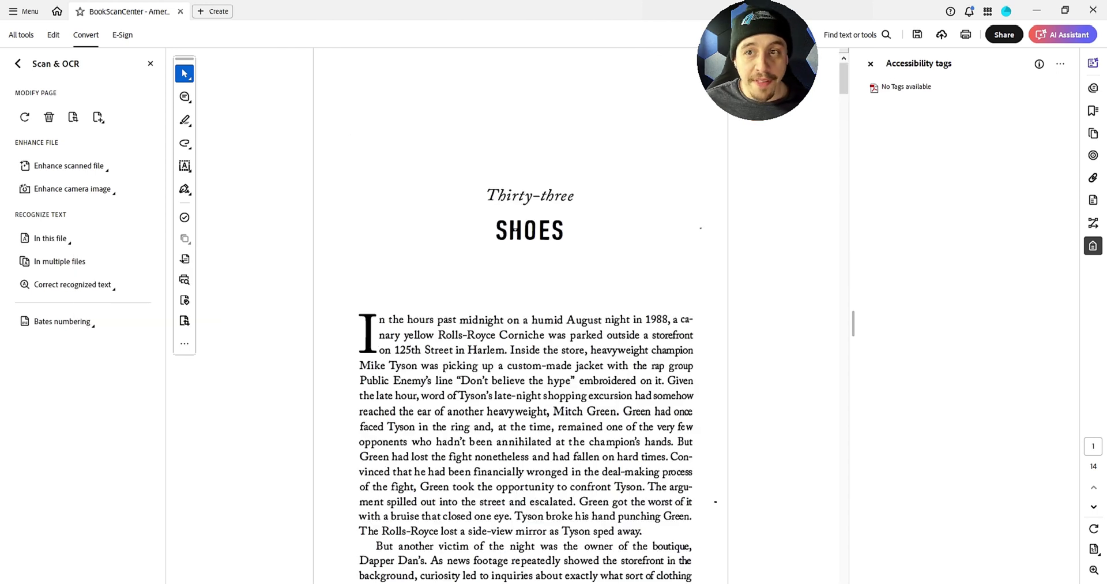
- Select text on the first pages, including page 451, to confirm OCR made it selectable
drag(437, 319, 547, 412)
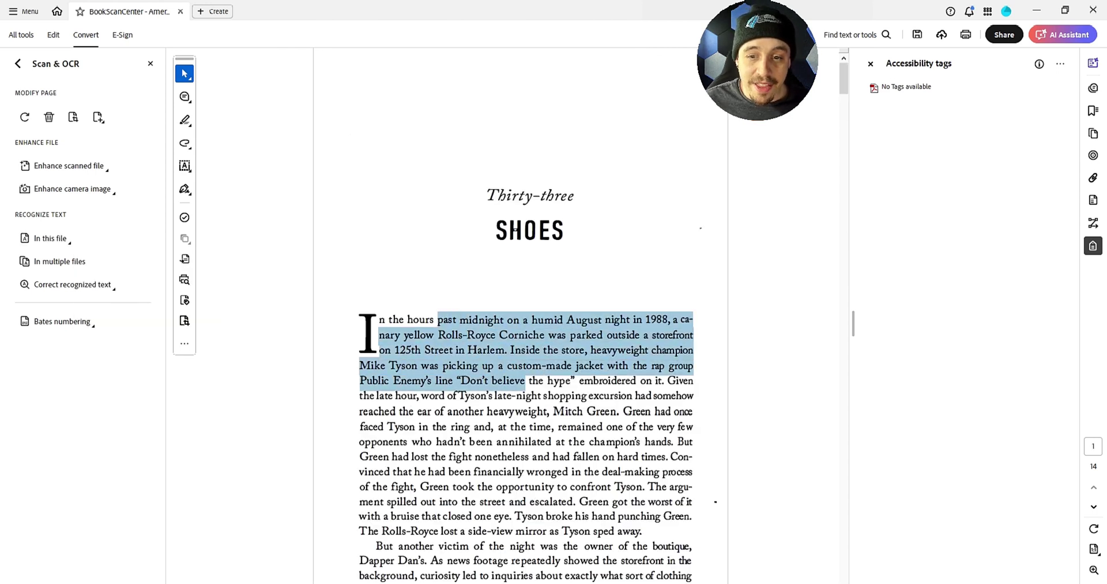
scroll(521, 315, down, 5)
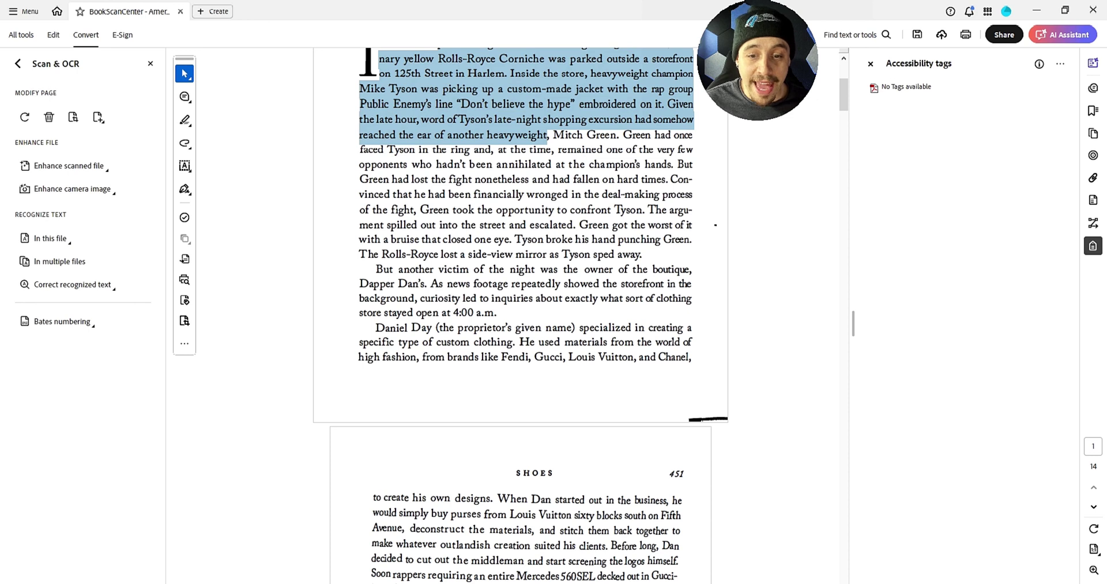
drag(437, 499, 503, 530)
scroll(503, 530, up, 5)
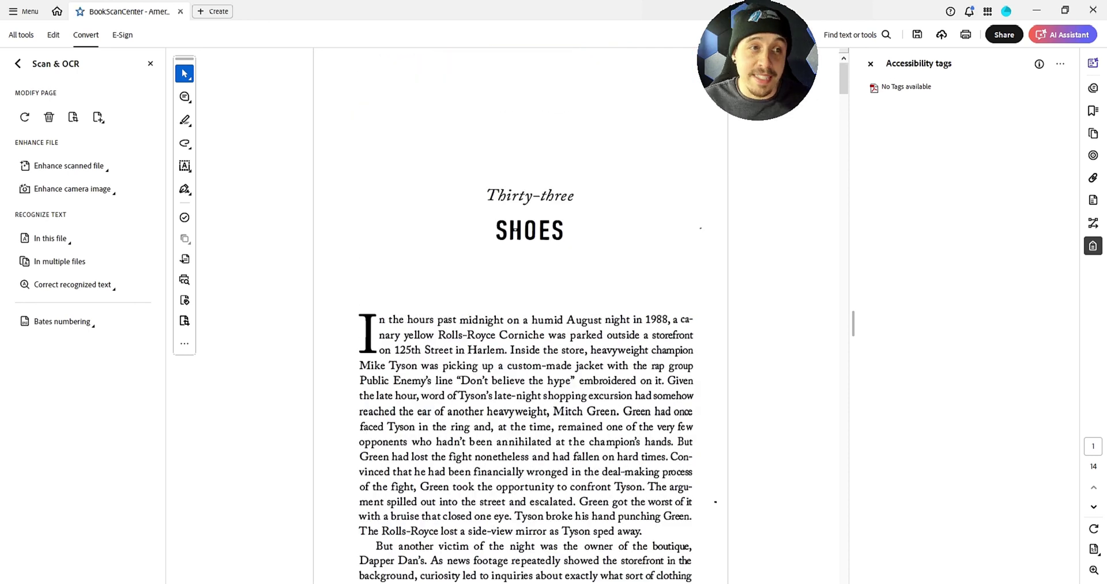
- Close Scan & OCR and open the Prepare for accessibility tools to auto-tag the PDF
click(151, 64)
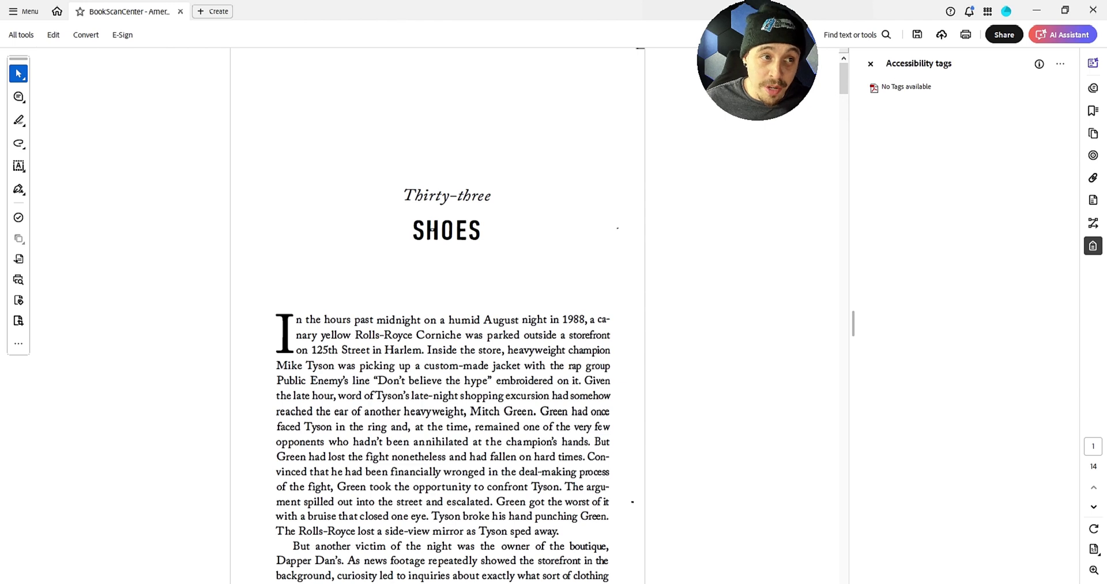
click(21, 35)
click(74, 158)
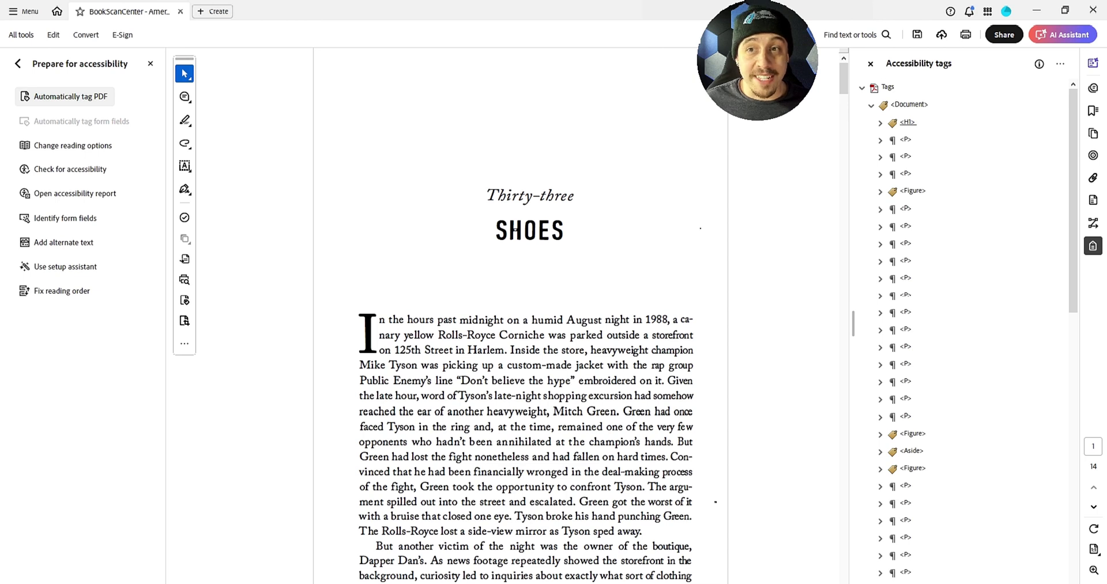
- Expand the H1 and first P tags to reach the drop-cap I under its Figure tag
click(907, 122)
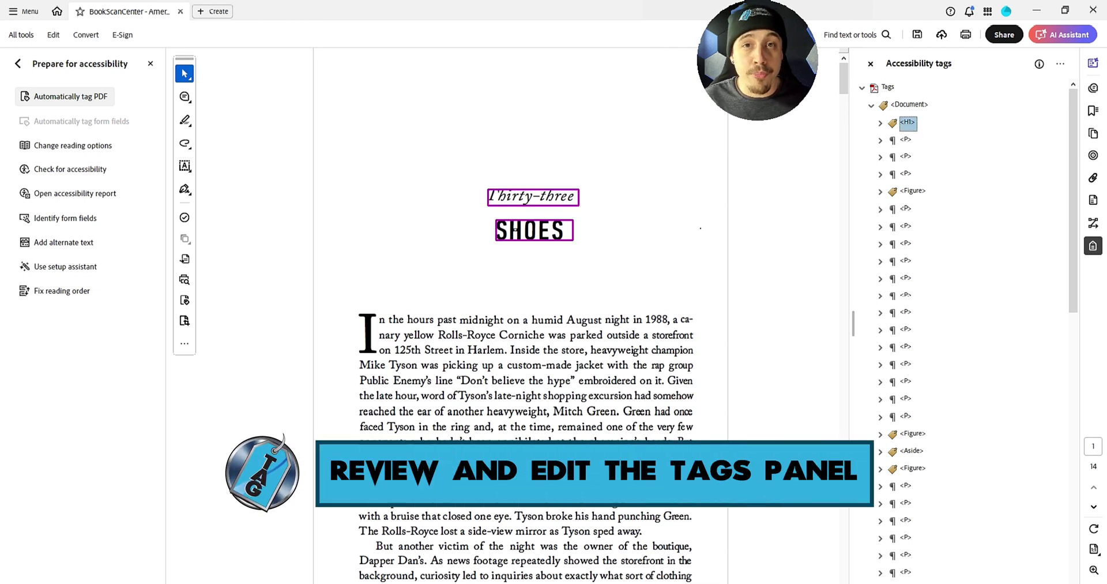
key(Right)
key(Right)
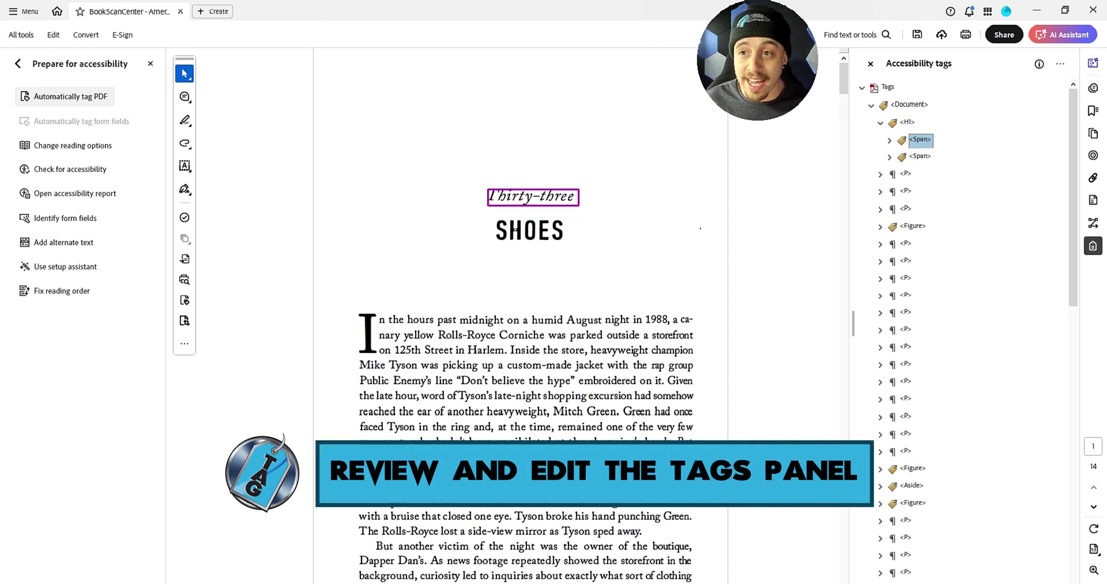
key(Right)
key(Down)
key(Down)
key(Right)
key(Down)
key(Down)
key(Right)
key(Down)
key(Down)
key(Up)
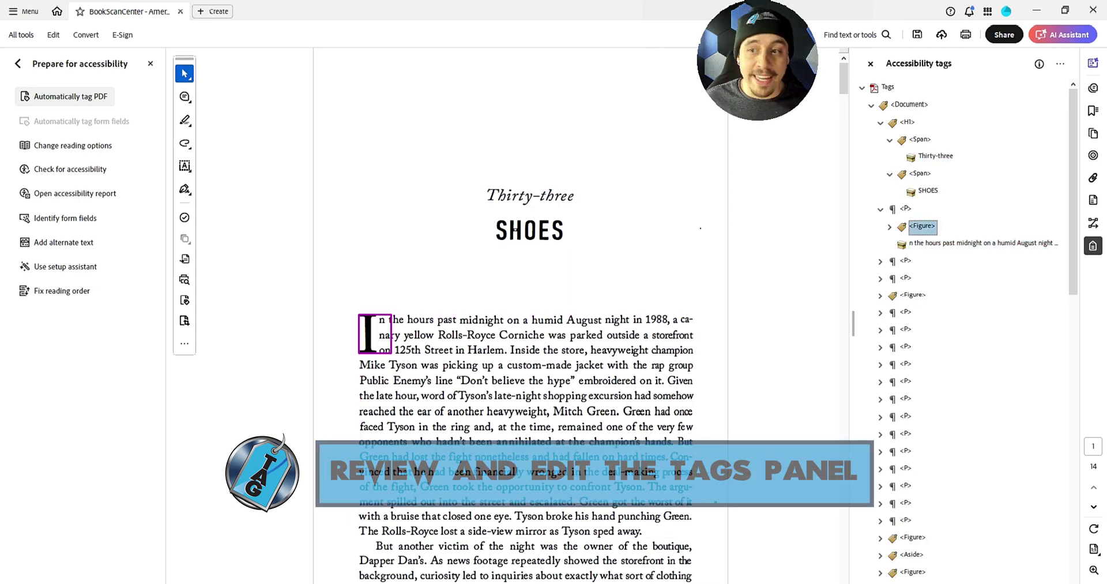
key(Right)
key(Right)
key(Up)
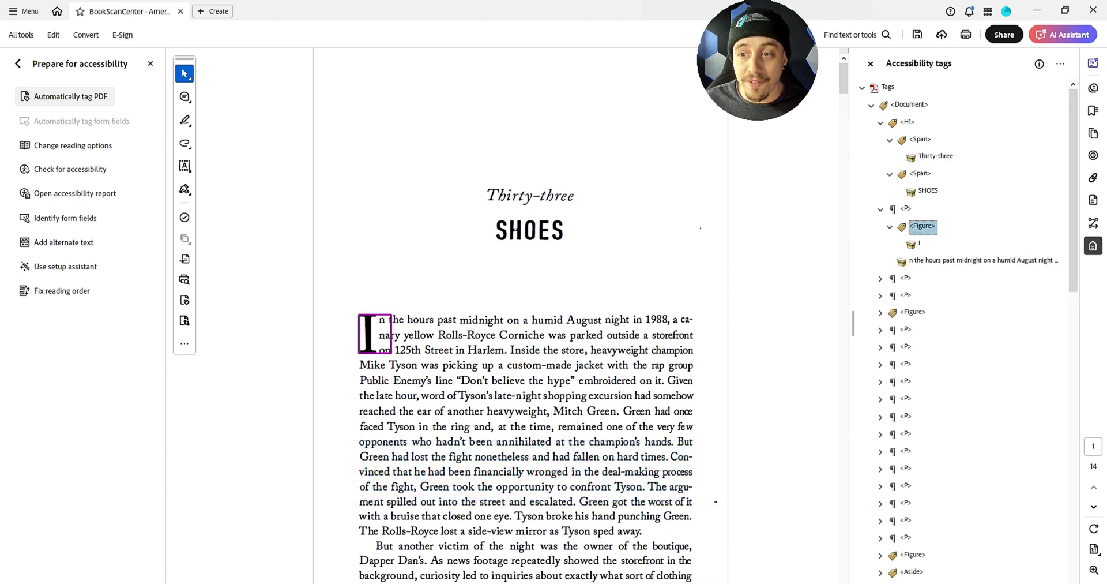
key(Down)
key(Up)
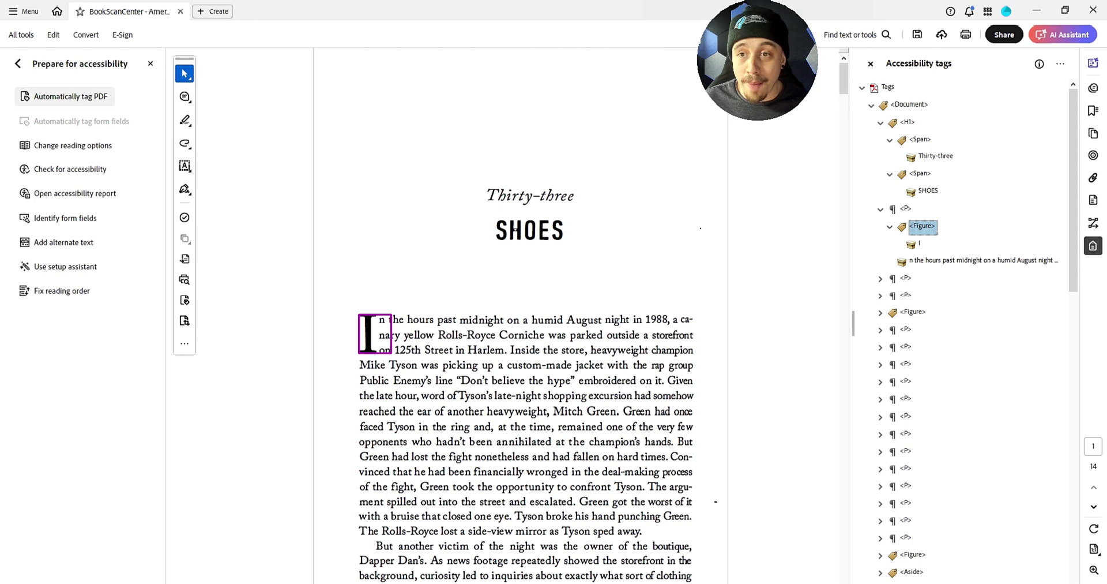
key(Down)
key(Down)
key(Up)
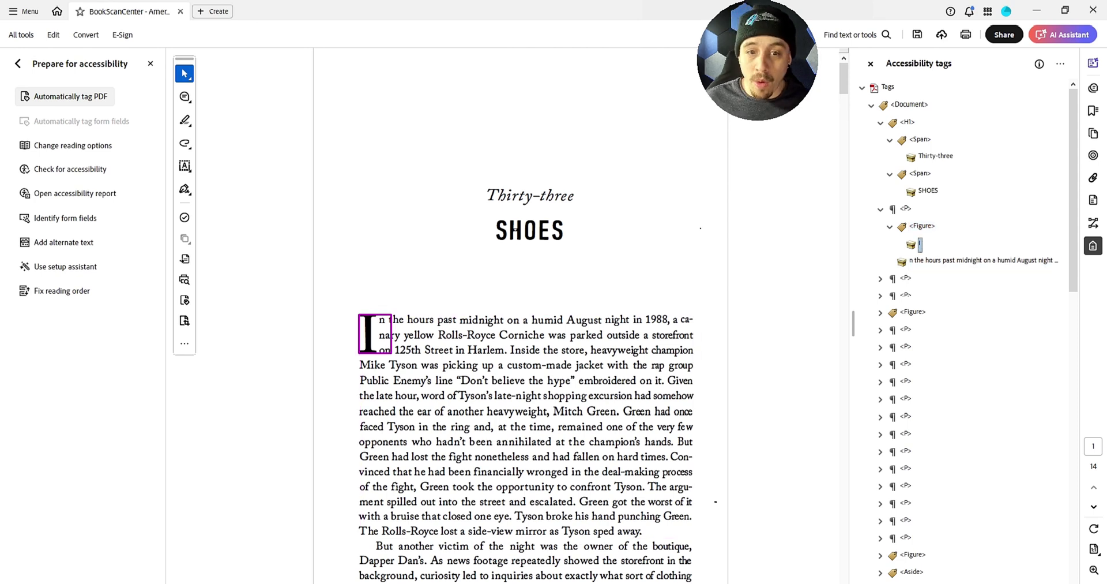
key(Down)
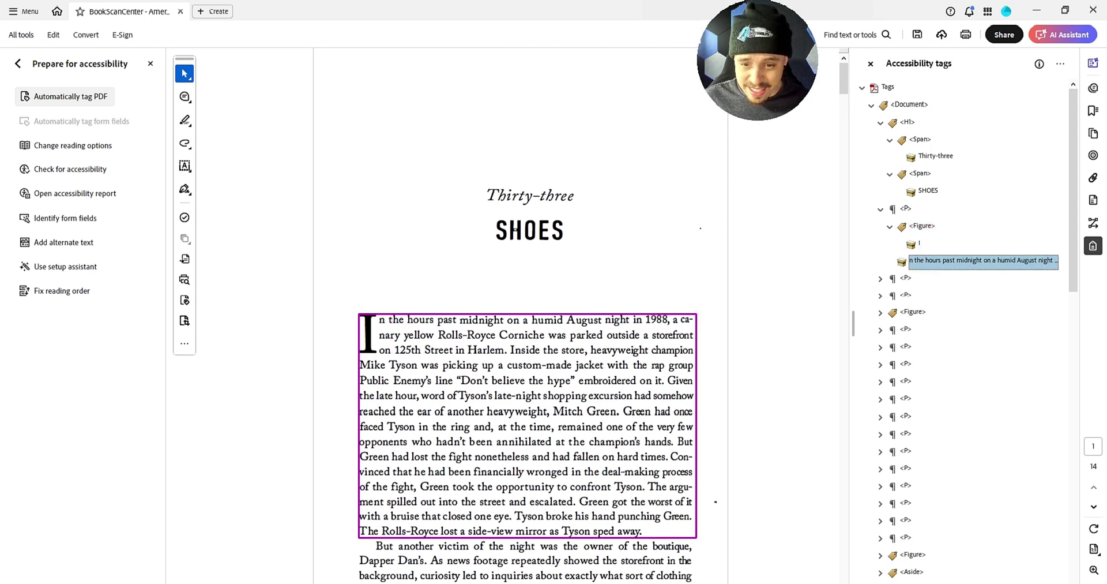
key(Up)
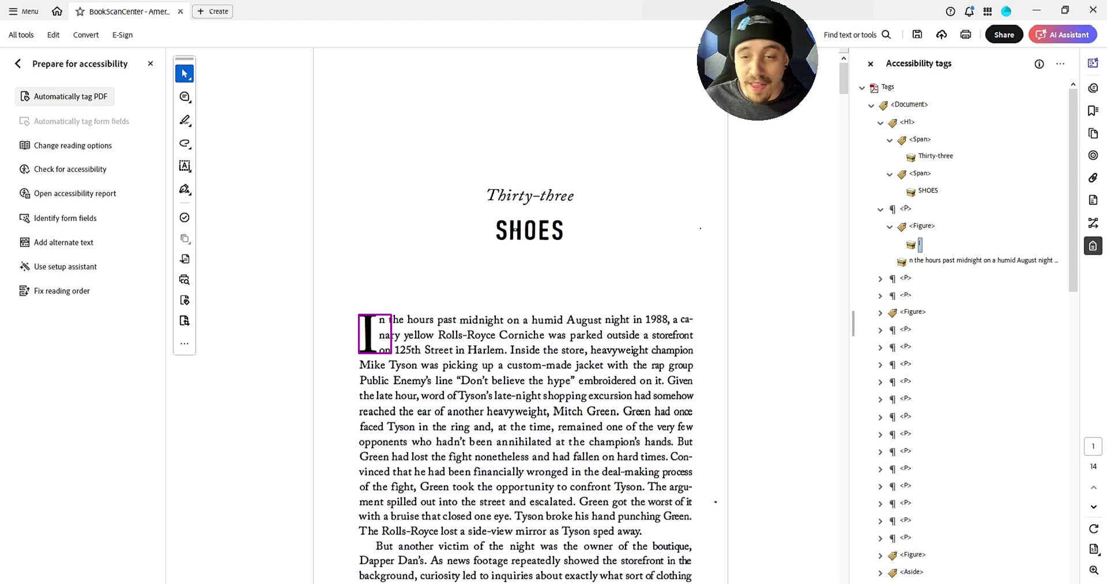
- Change the drop-cap I content to an artifact and remove the empty Figure tag
key(shift+F10)
key(Down)
key(Down)
key(Down)
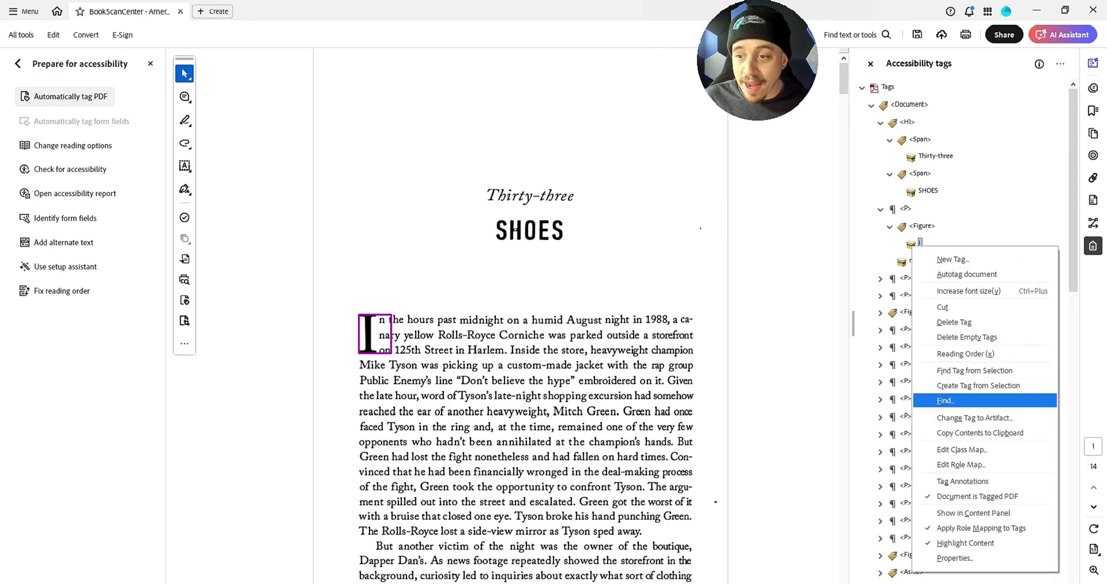
key(Down)
key(Return)
key(Return)
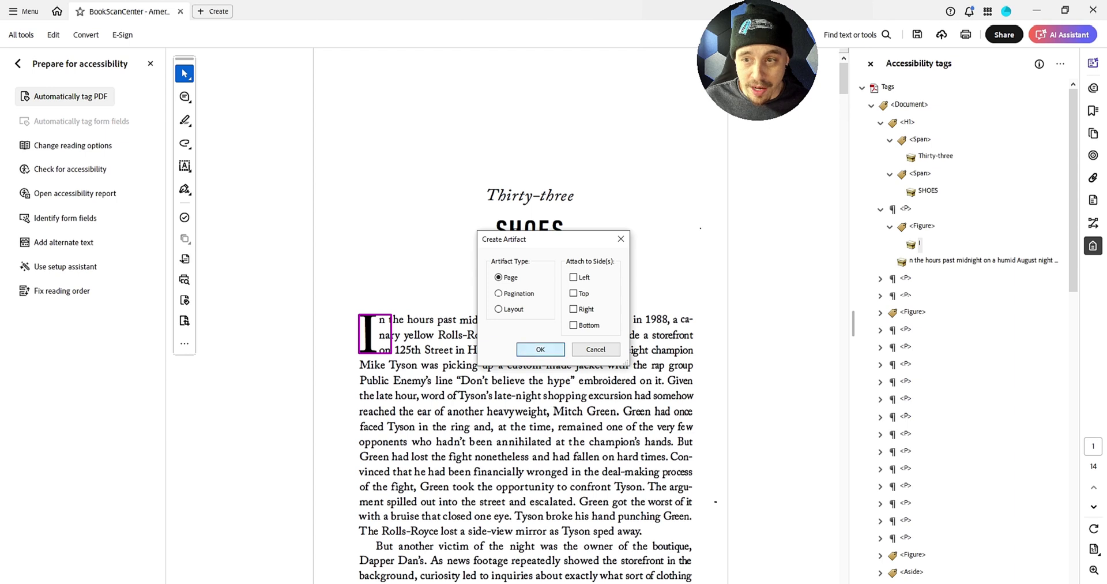
key(Delete)
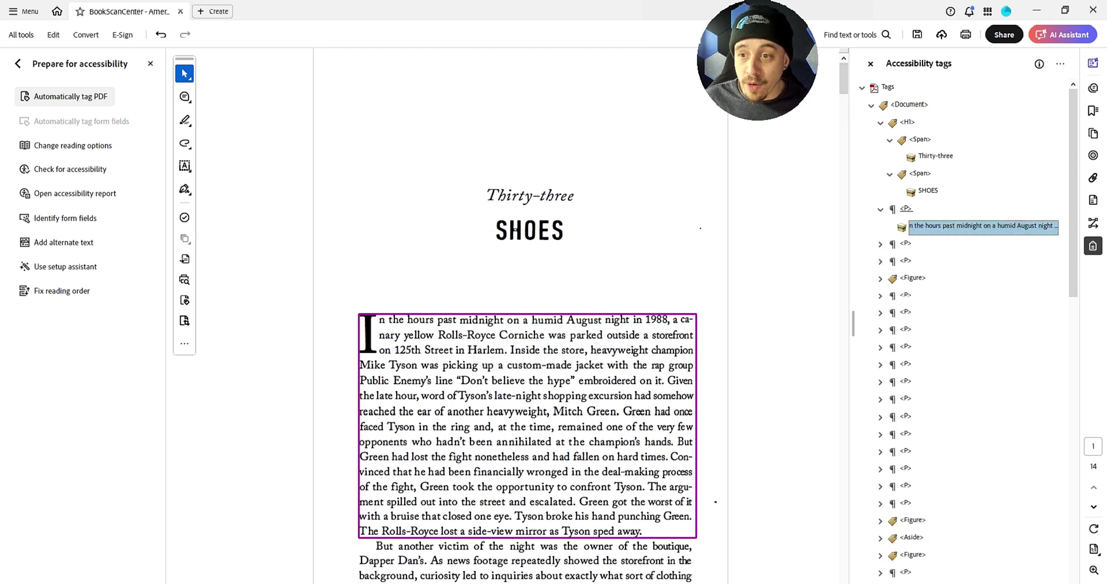
- Copy the text contents of the first paragraph's P tag
key(Up)
key(shift+F10)
key(Down)
key(Down)
key(Down)
key(Down)
key(Down)
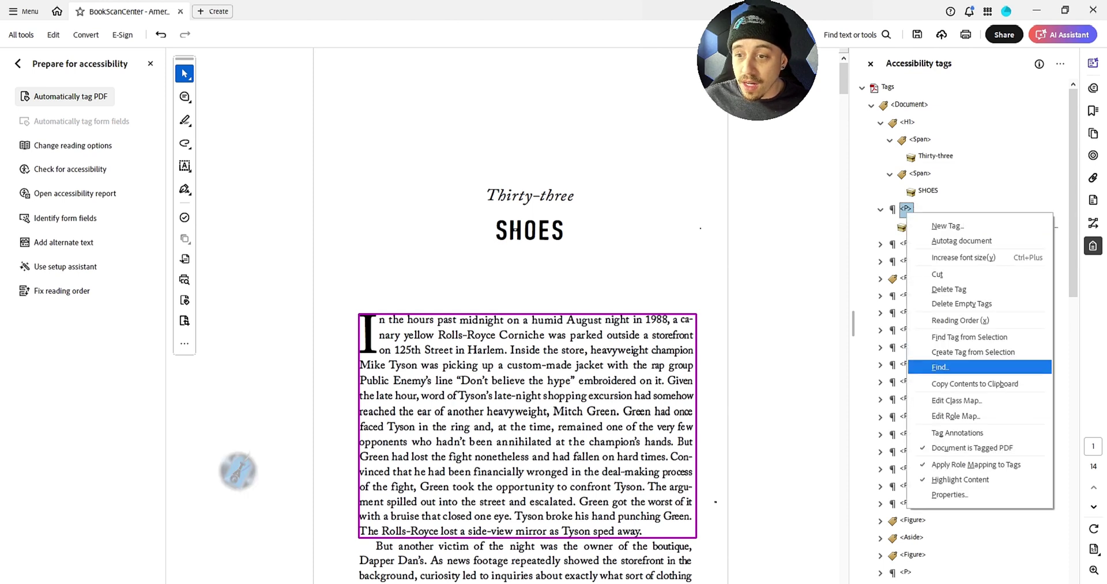
key(Down)
key(Return)
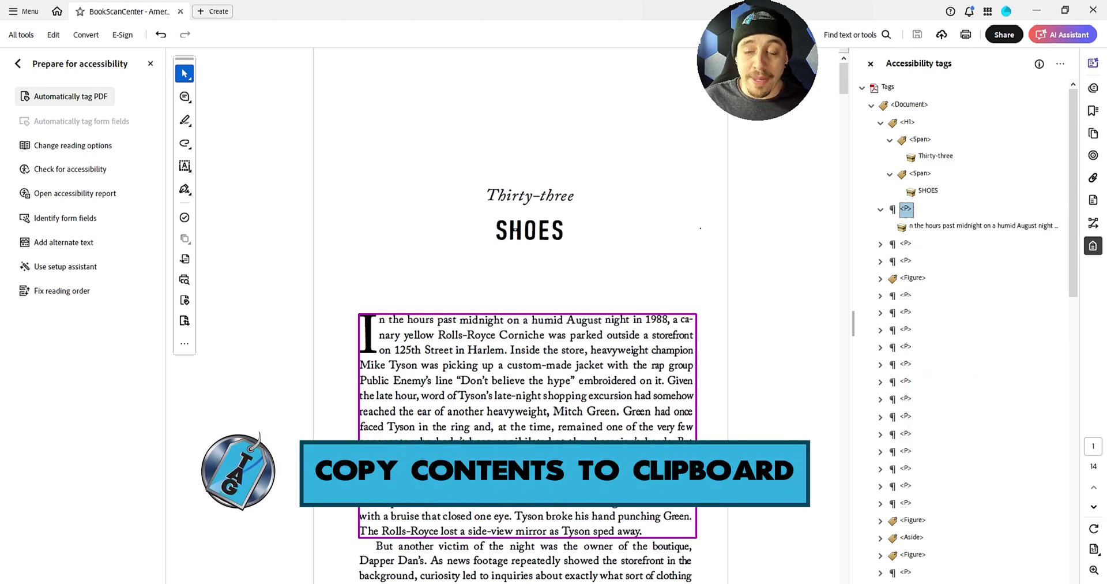
- Set the P tag's Actual Text to the pasted paragraph with the leading 'I' added
key(shift+F10)
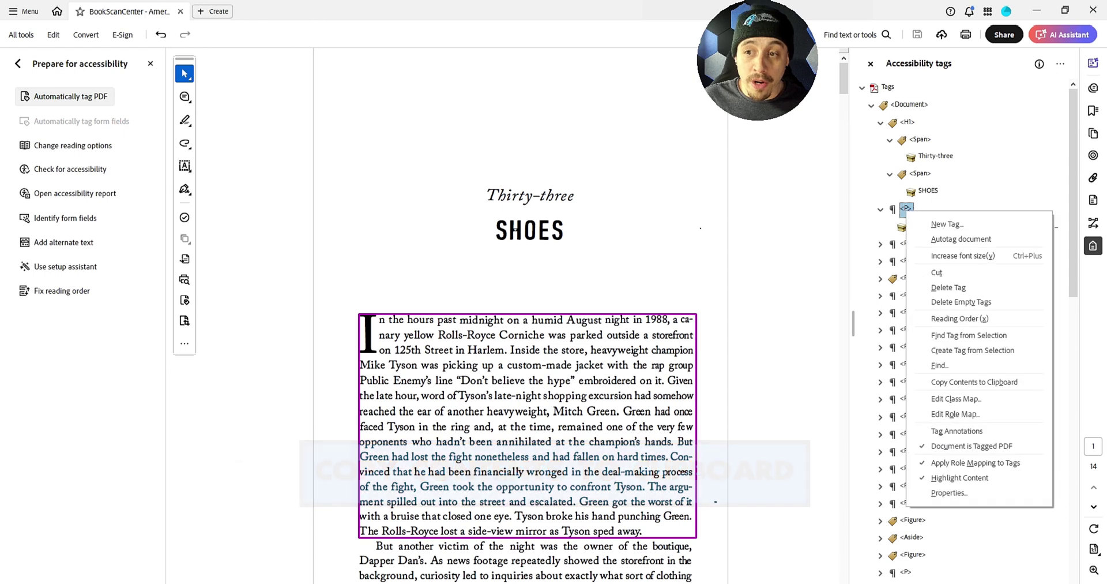
key(Up)
key(Return)
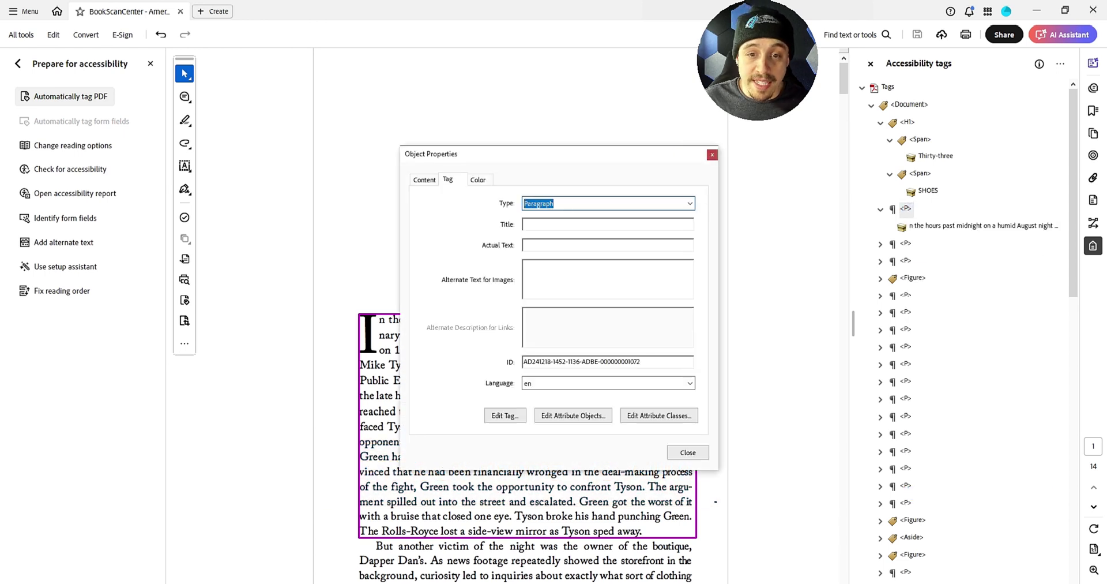
key(Tab)
key(Tab)
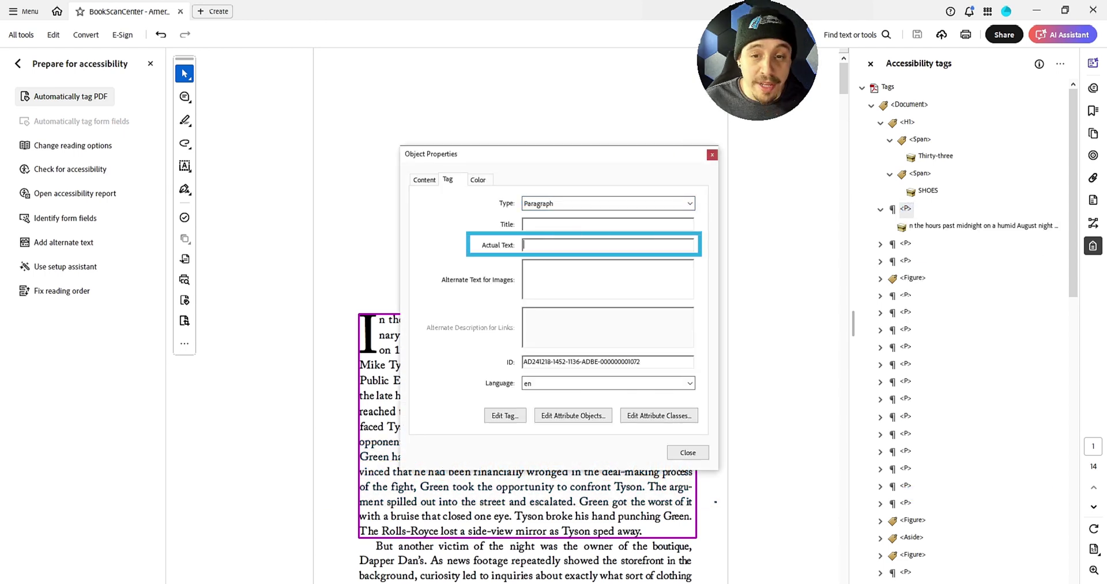
key(ctrl+v)
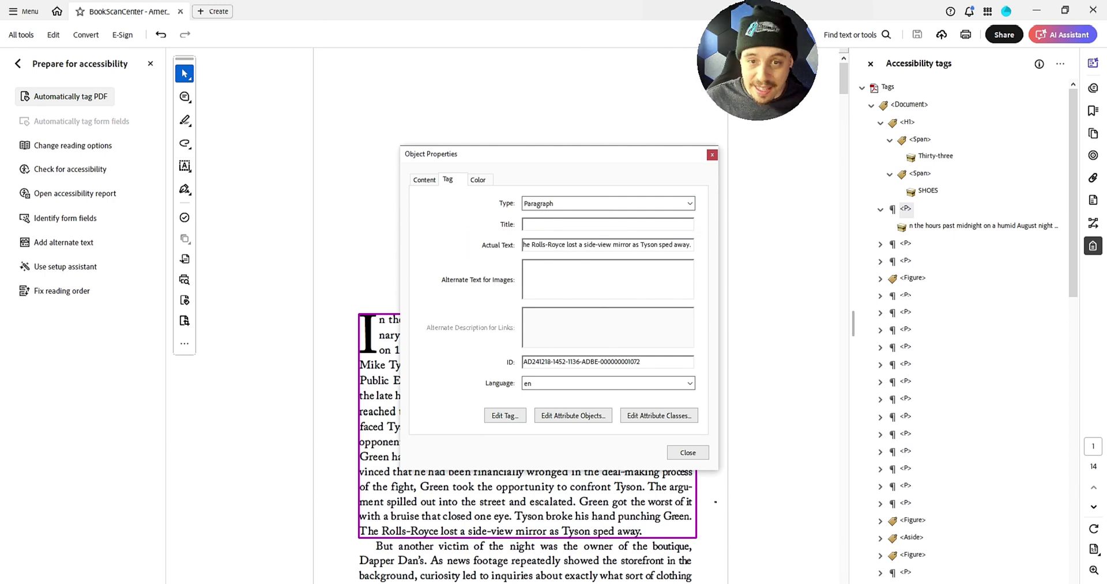
text(I)
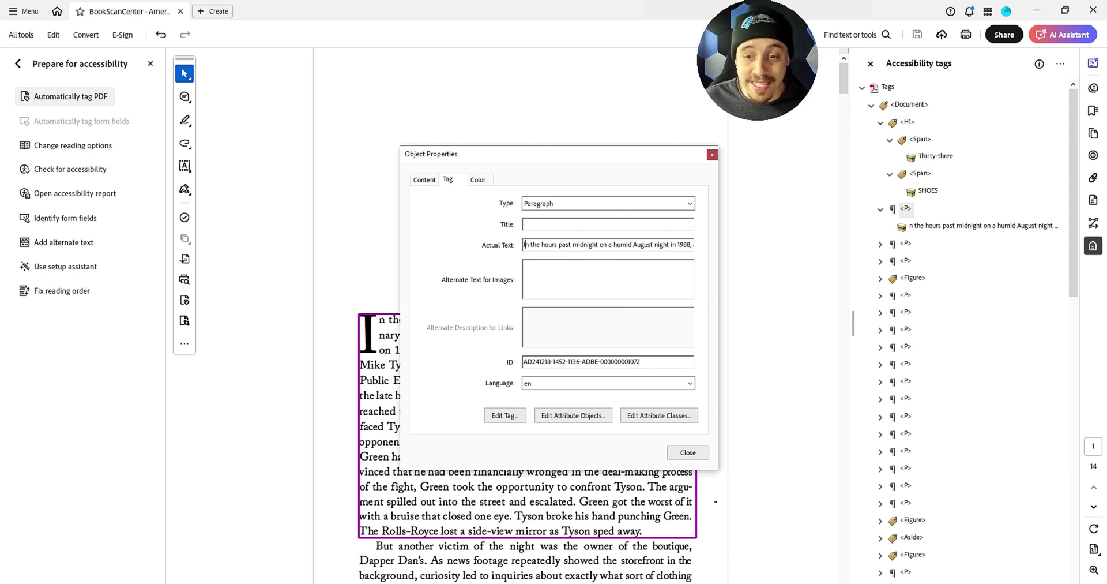
click(688, 452)
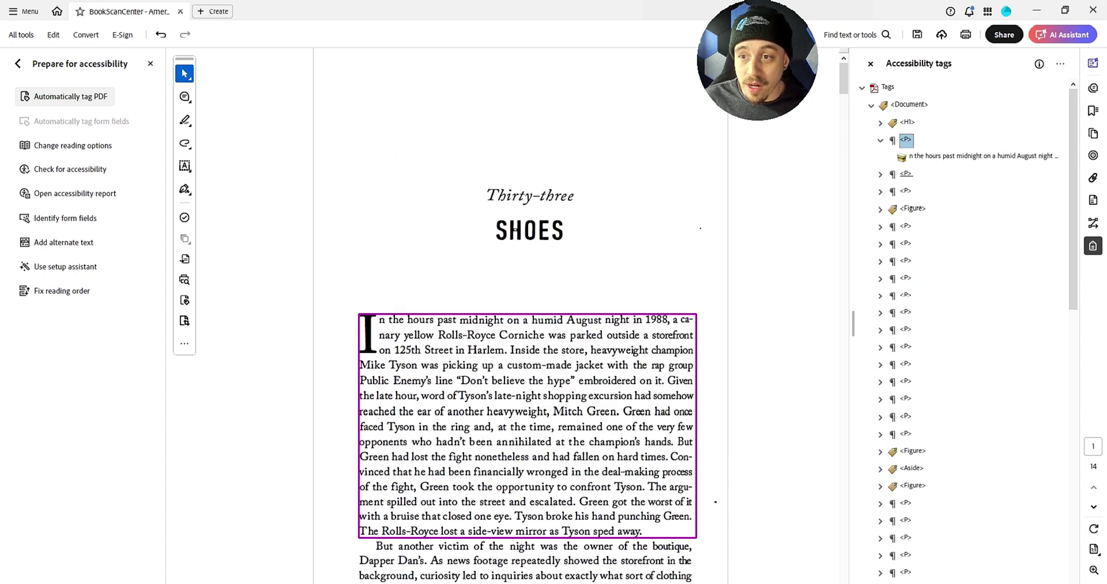
- Expand the chapter-opening Figure tag to reveal its Path, au and Image children
click(906, 174)
key(Down)
key(Down)
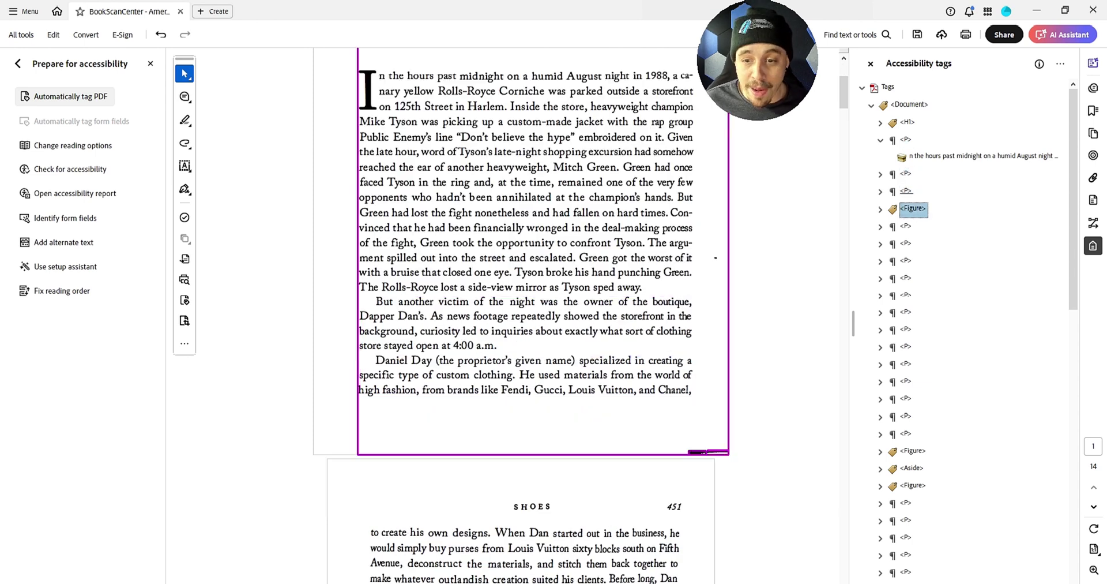
key(Right)
key(Down)
key(Down)
key(Down)
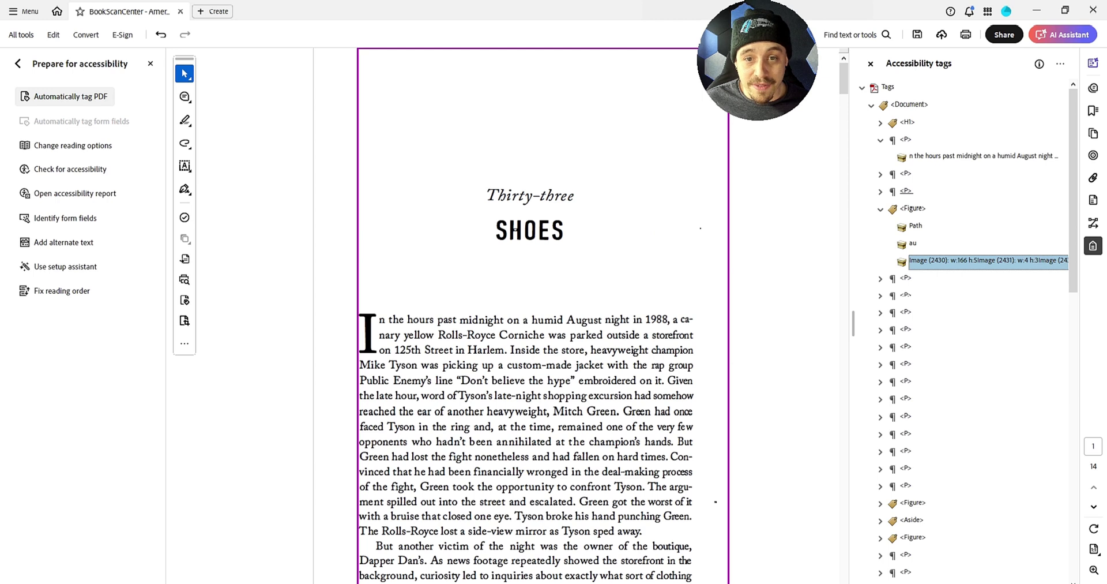
key(Up)
key(Down)
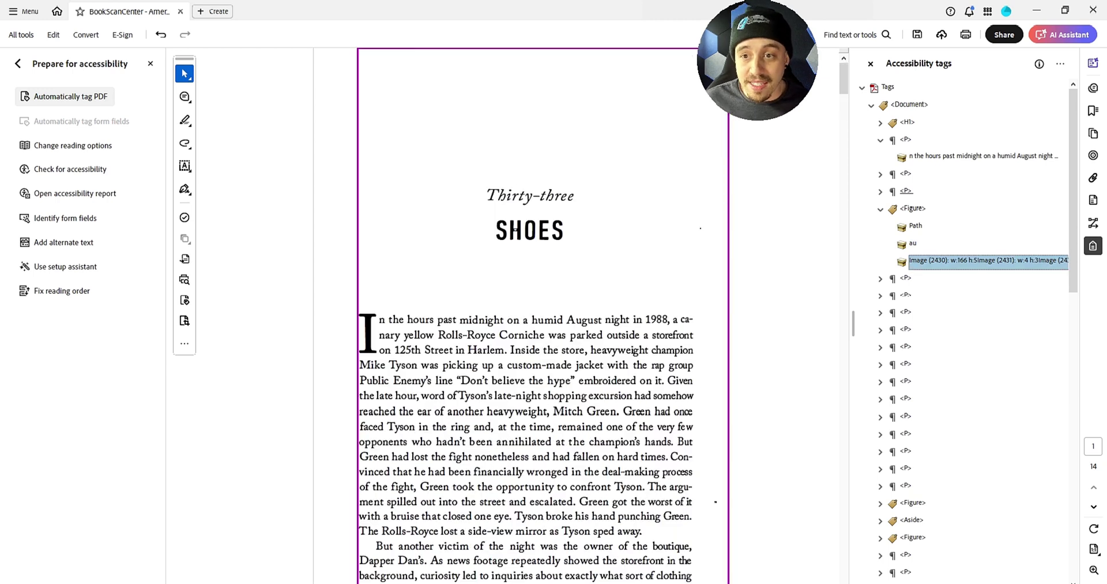
key(ctrl+minus)
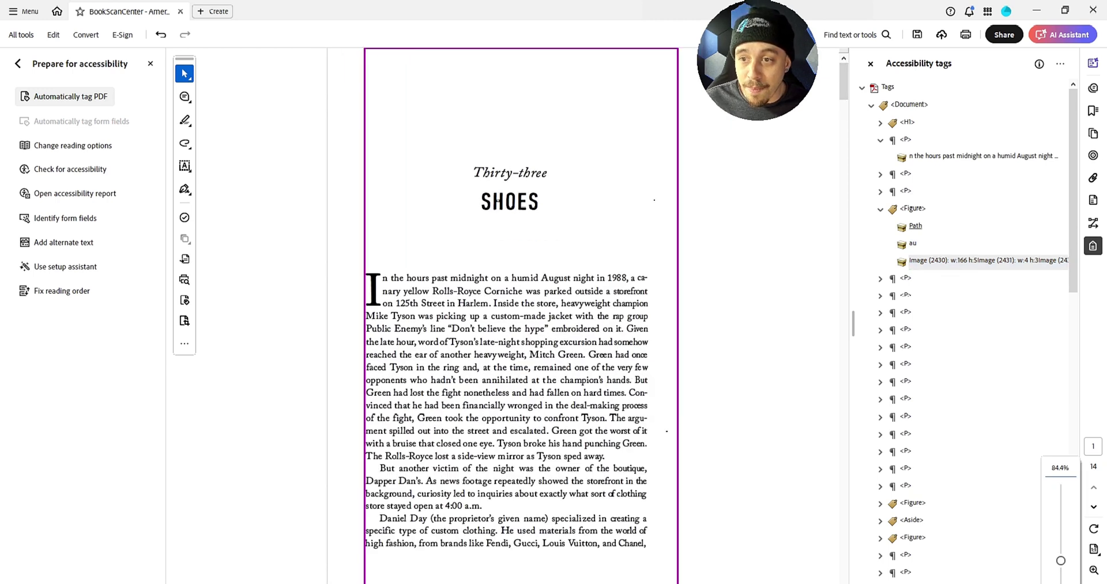
- Change the Path, au and Image children together into page artifacts
click(915, 226)
shift+click(911, 260)
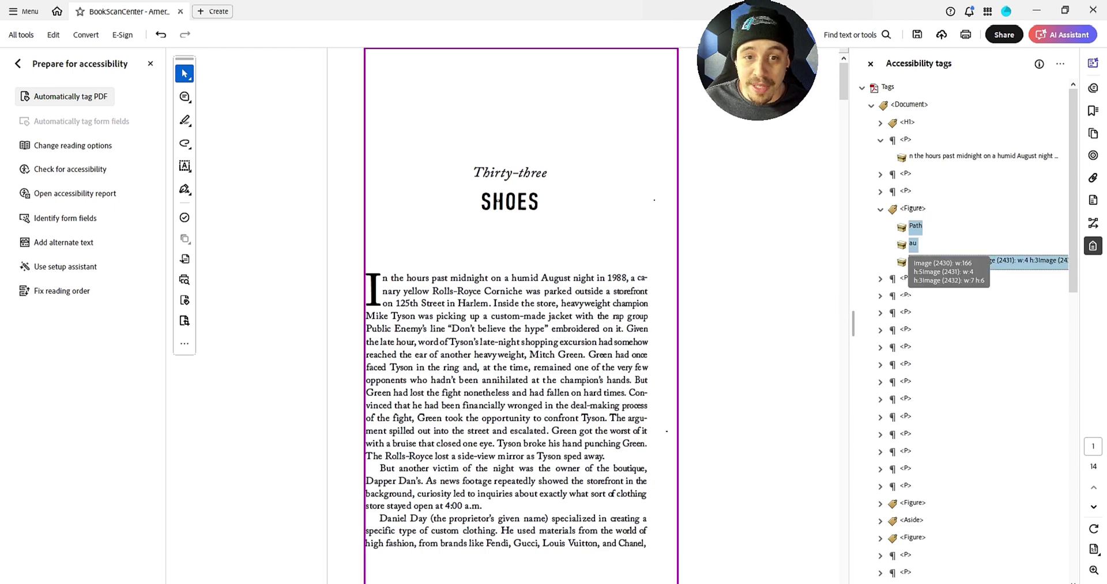
right_click(916, 225)
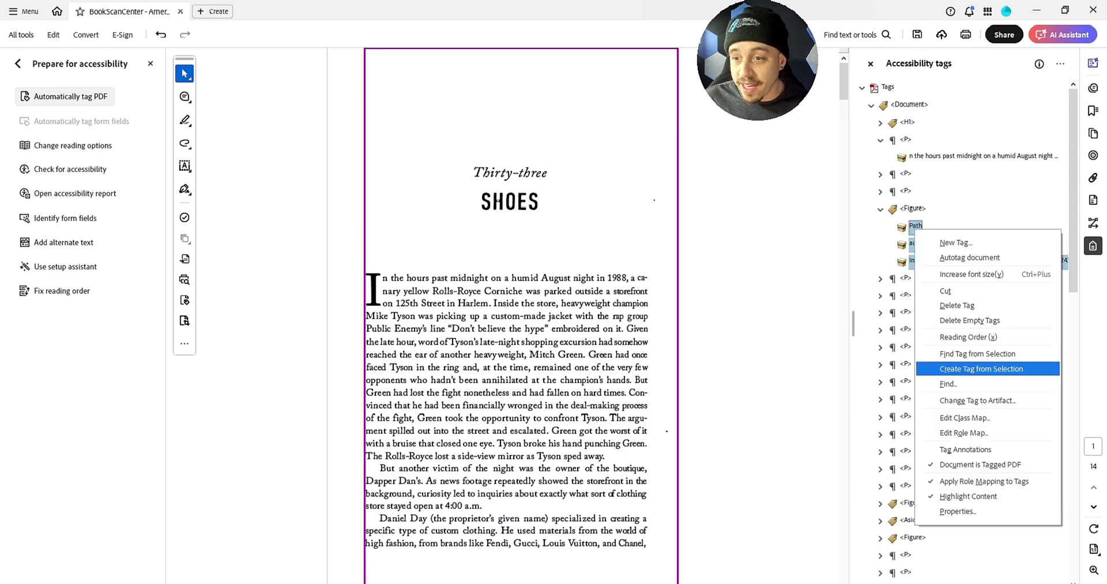
click(981, 400)
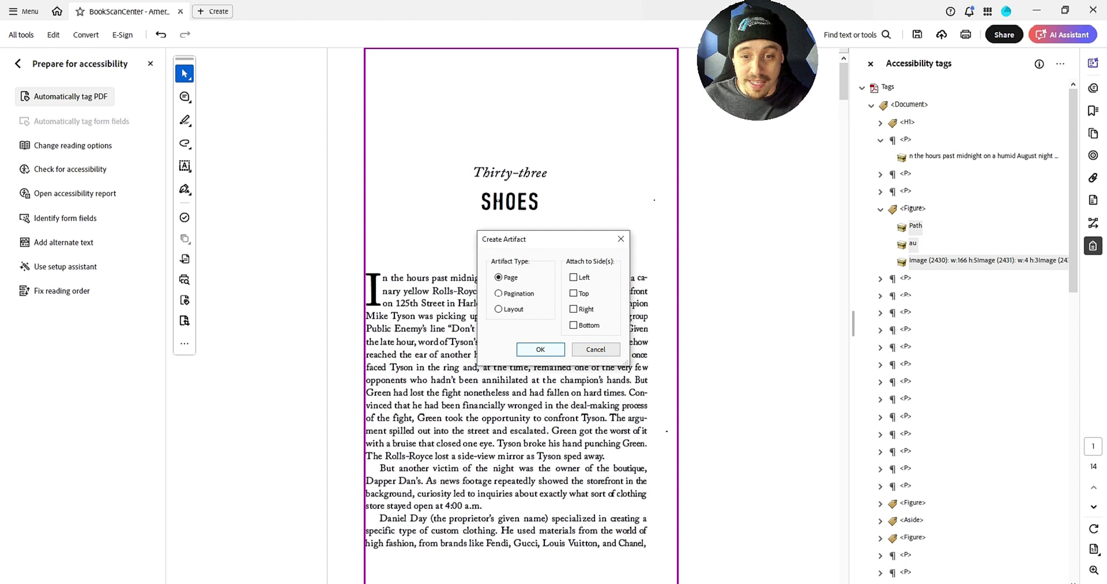
key(Return)
- Delete the emptied Figure tag and check the next paragraph tag's text
key(Delete)
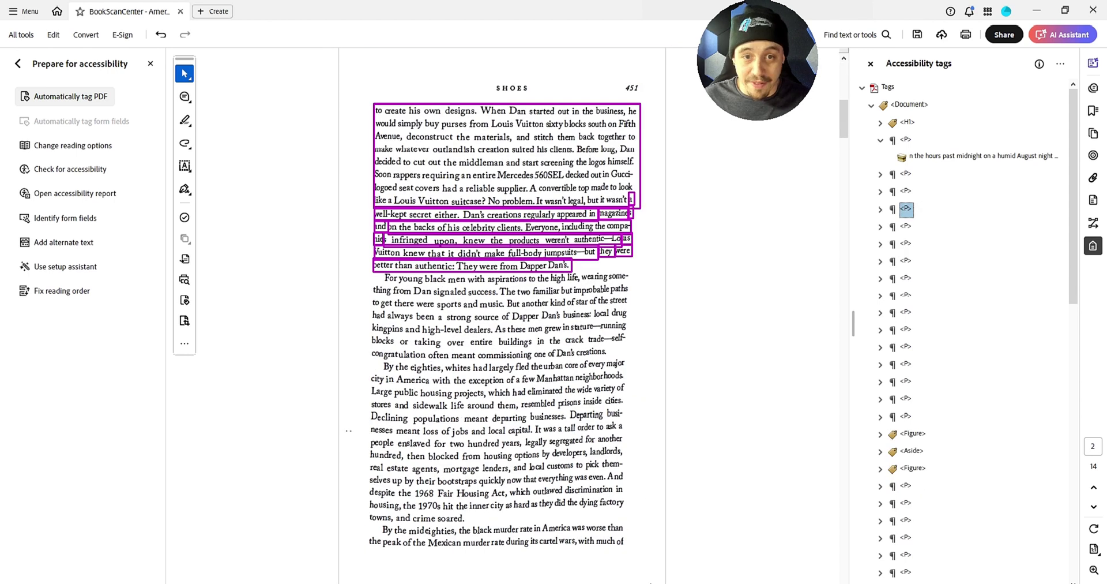
key(Right)
key(Down)
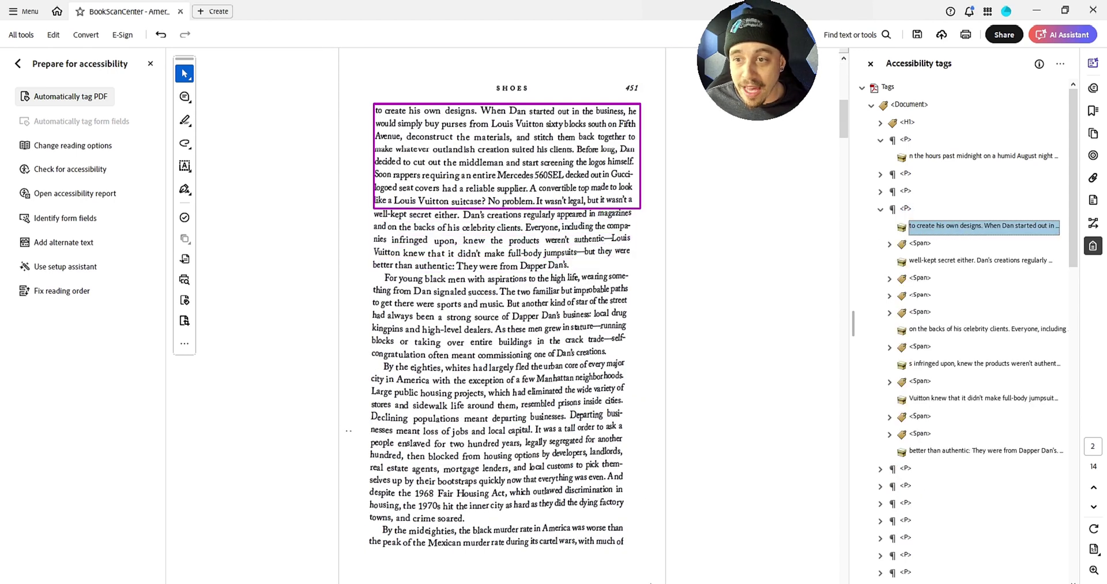
key(Left)
key(Left)
key(Down)
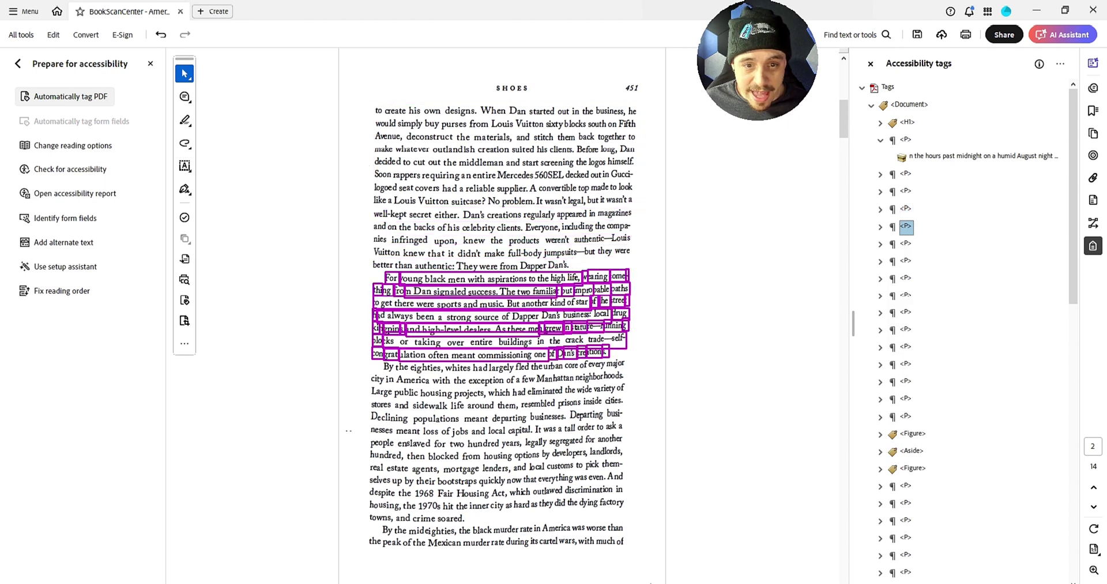
- Inspect the Span fragments of the 'For young black men' paragraph tag
key(Right)
key(Down)
key(Down)
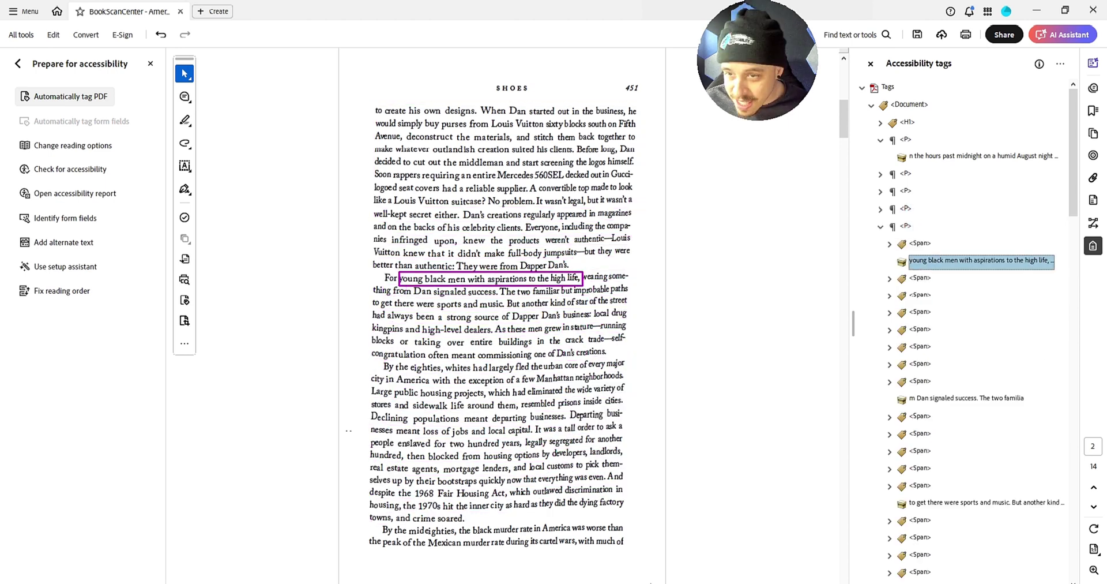
key(Down)
key(Right)
key(Down)
key(Down)
key(Right)
key(Down)
key(Down)
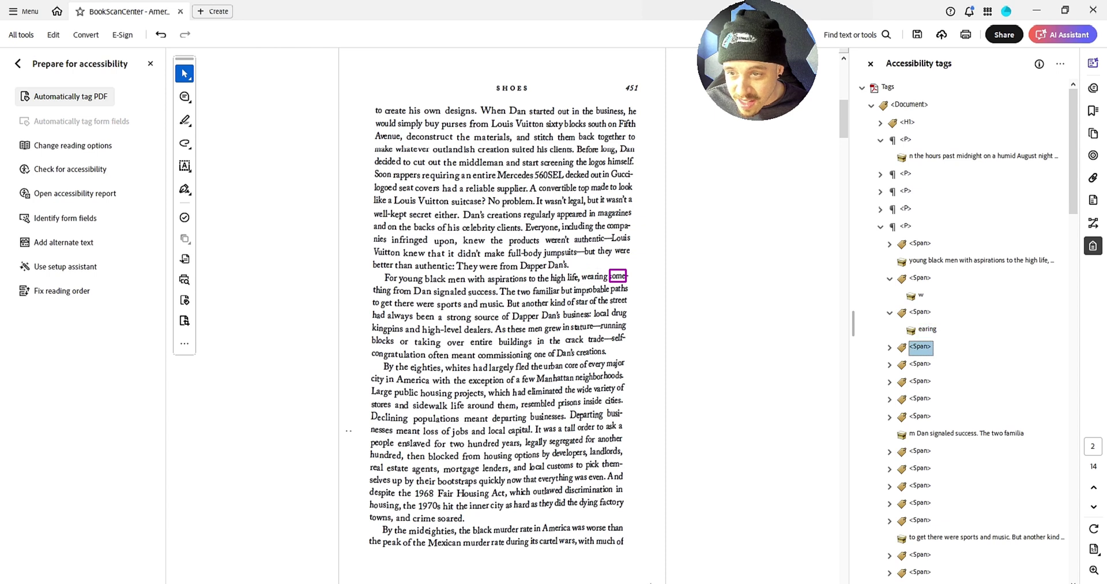
key(Right)
key(Down)
key(Down)
key(Down)
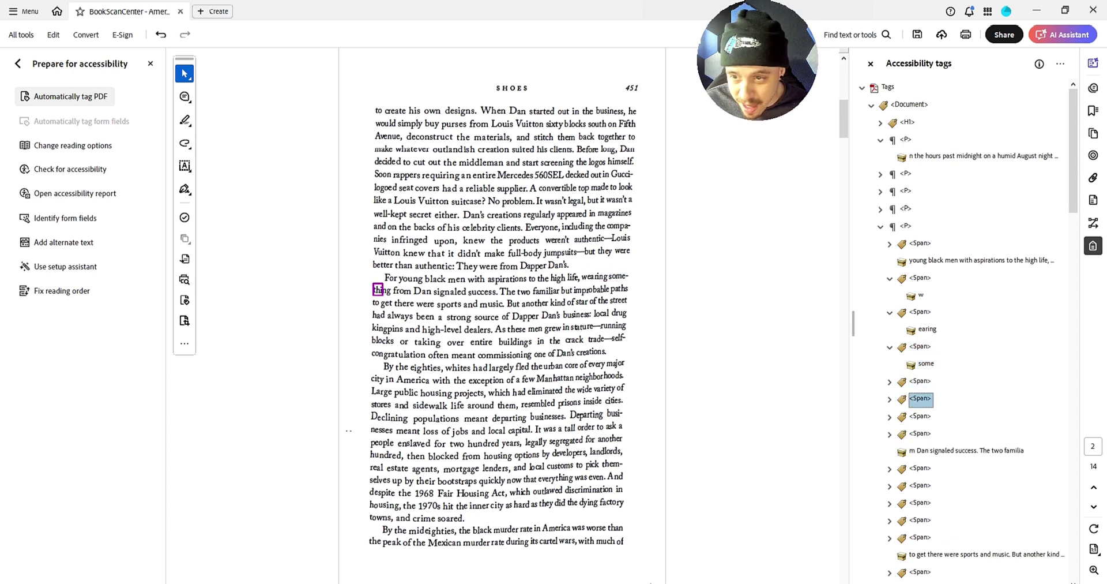
key(Right)
key(Down)
key(Down)
key(Right)
key(Up)
key(Up)
key(Up)
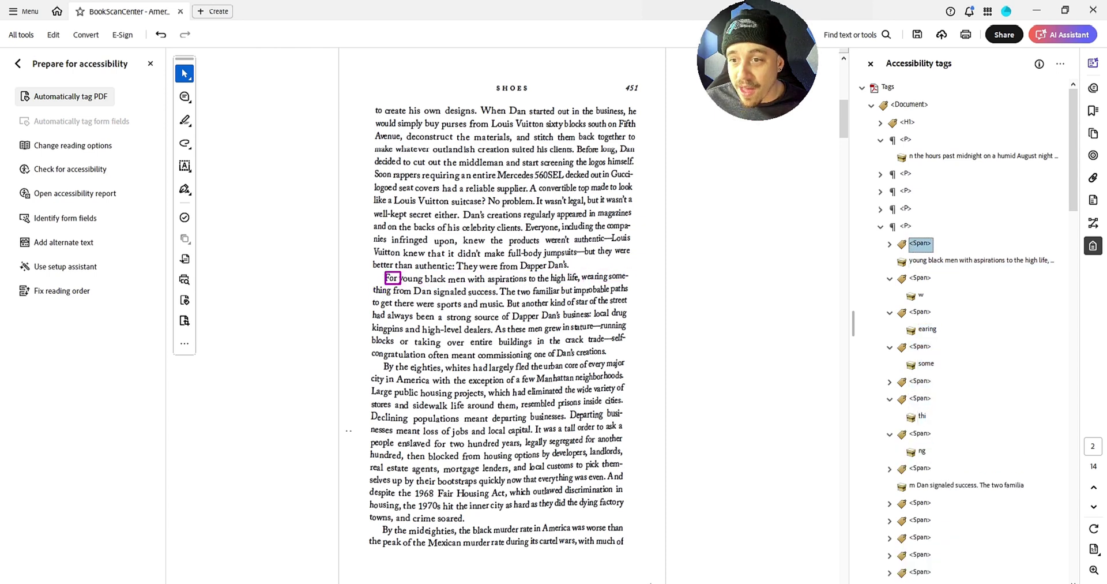
key(Left)
key(Left)
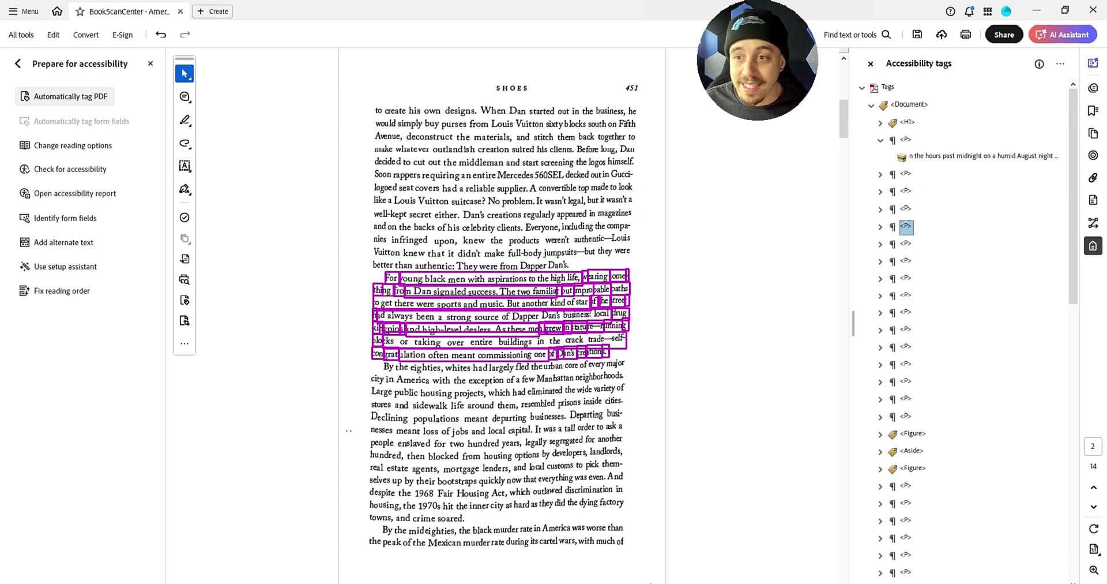
- Check the following paragraph tags, stepping through pages 452-453 toward the page 454 Figure
key(Down)
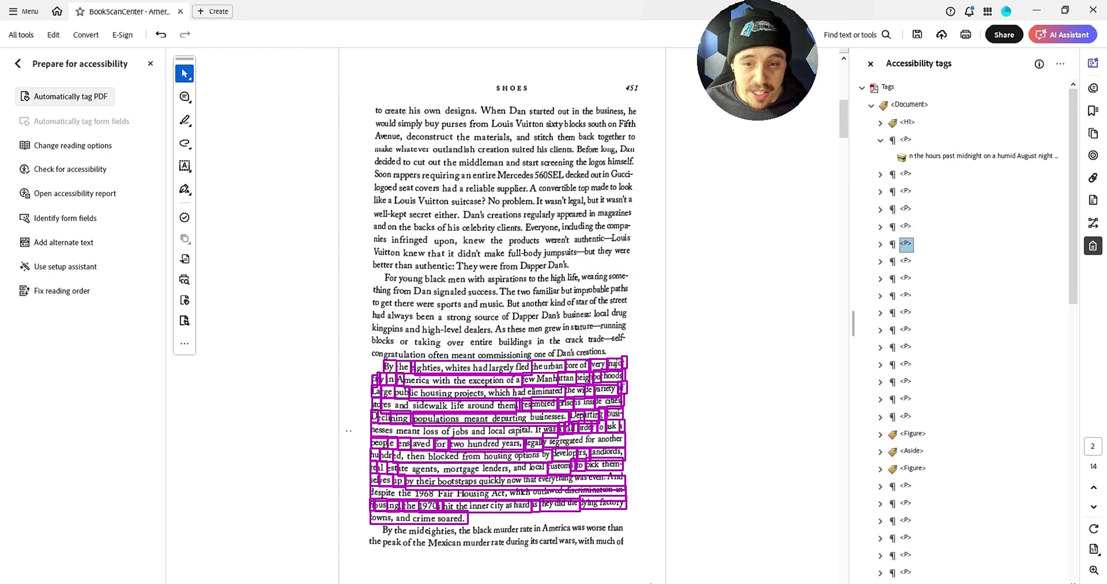
key(Right)
key(Right)
key(Down)
key(Down)
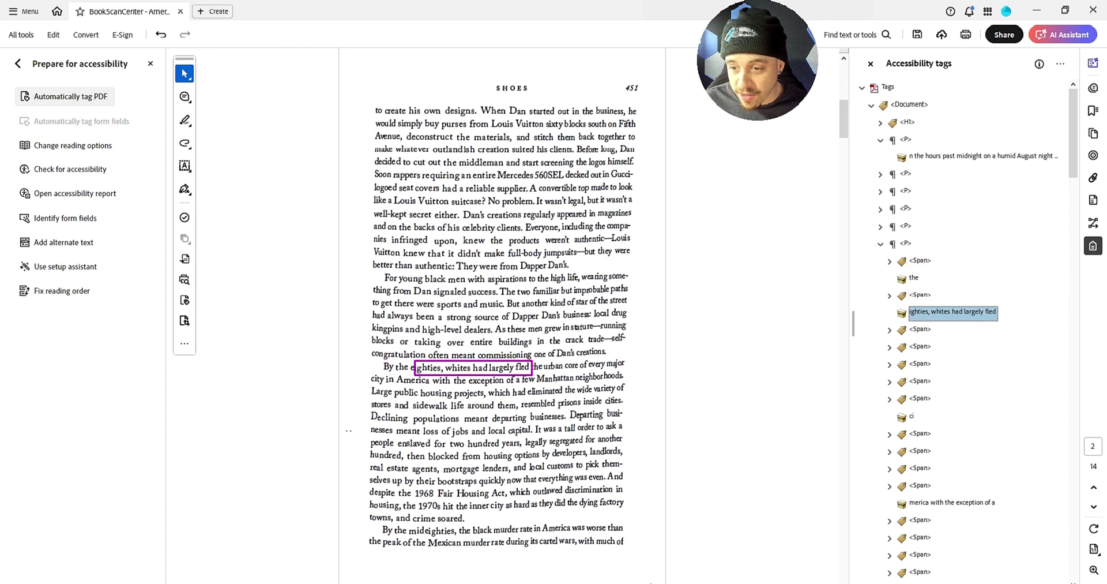
key(Left)
key(Left)
key(Down)
key(Down)
key(Down)
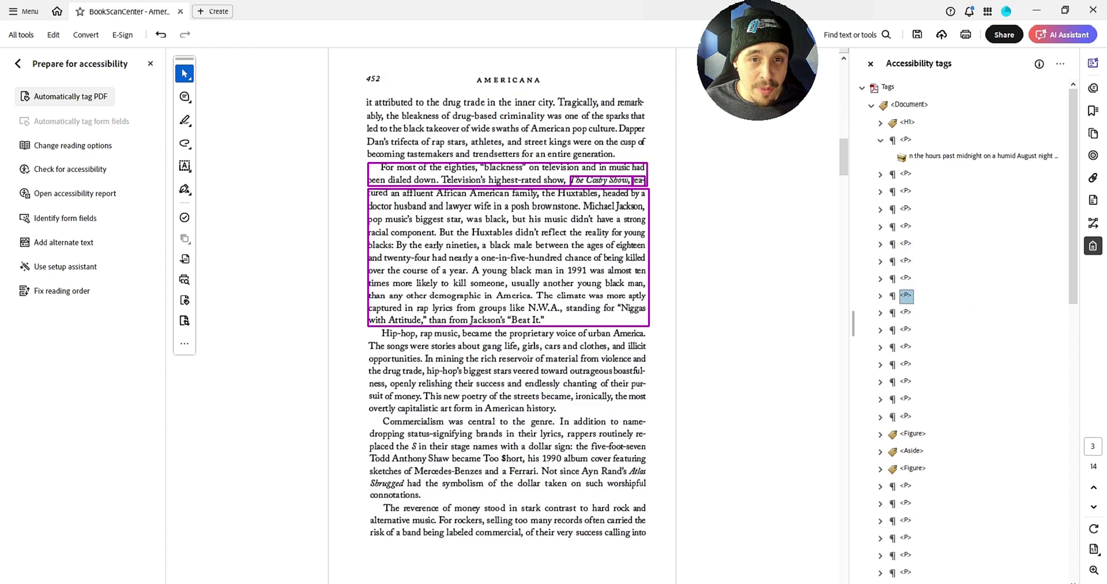
key(Down)
key(Down)
key(Down)
key(Down)
key(Down)
key(Down)
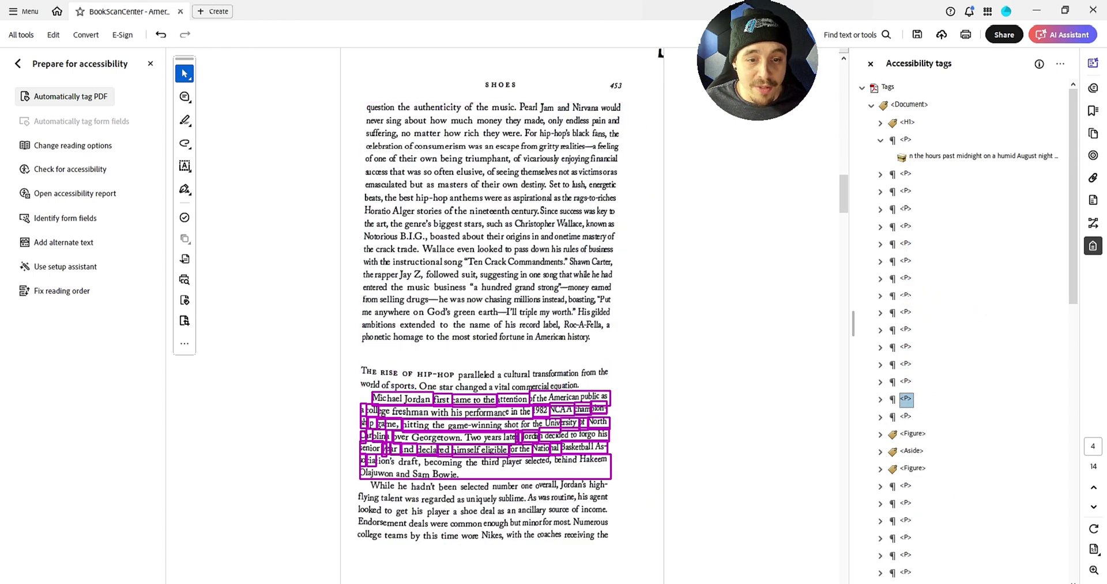
- Expand the Figure and Aside tags on page 454 to inspect their contents
key(Down)
key(Down)
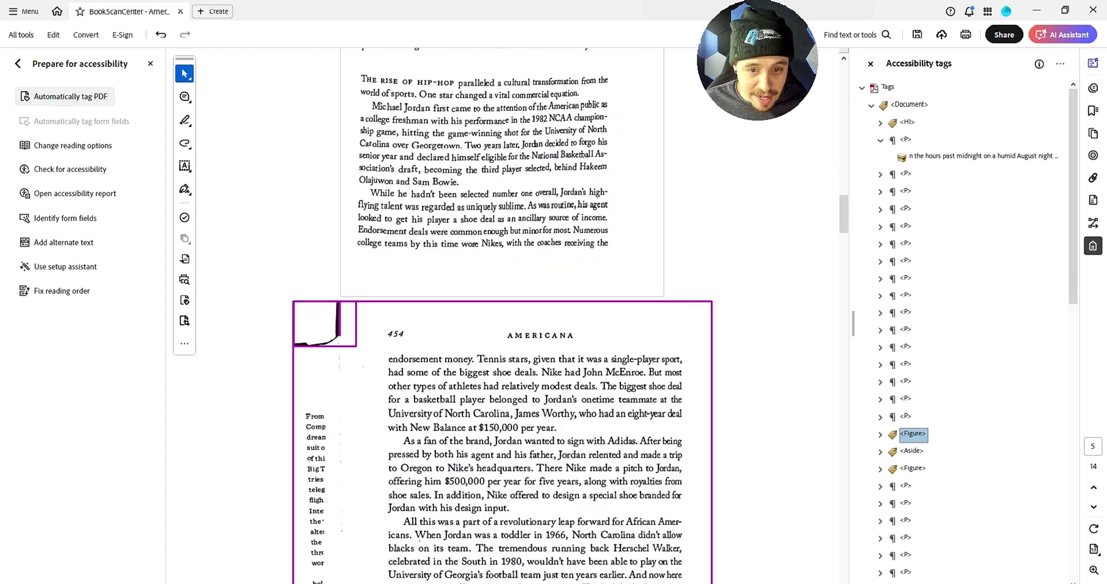
key(Right)
key(Down)
key(Down)
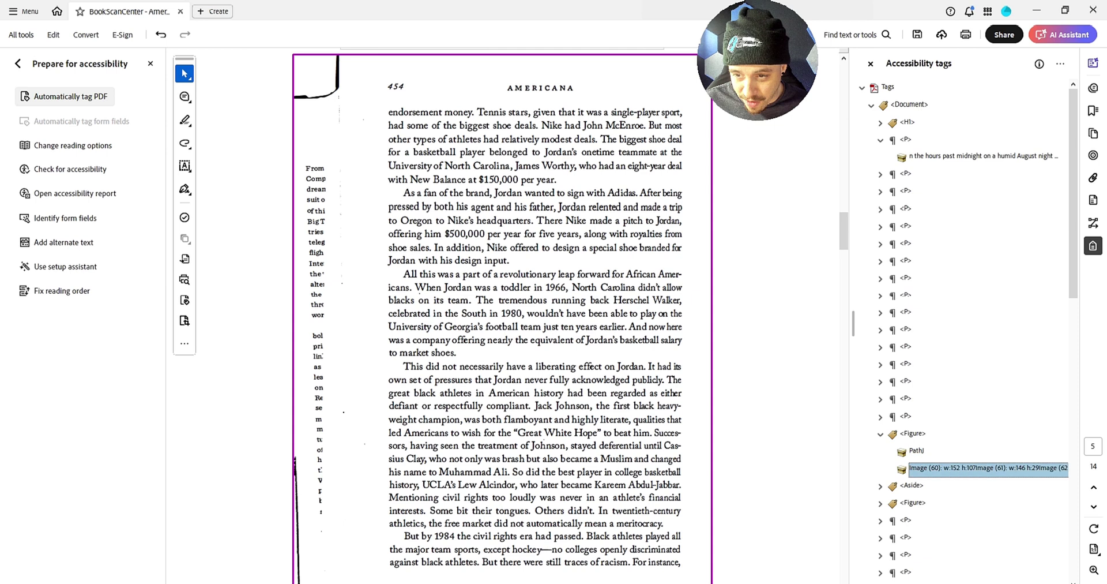
key(Down)
key(Right)
key(Down)
key(Right)
key(Down)
key(Down)
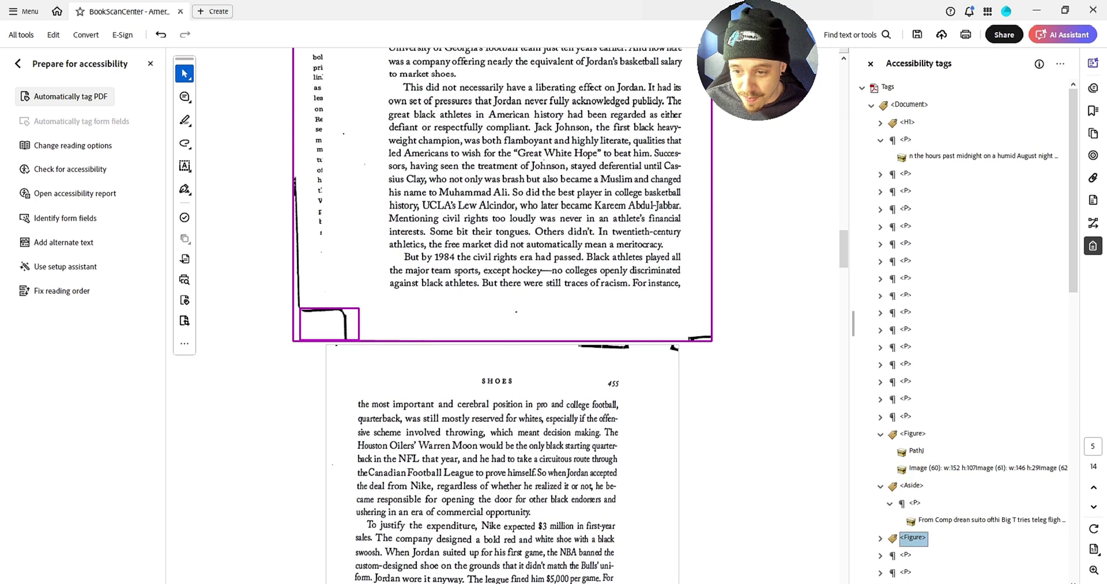
key(Right)
key(Down)
scroll(969, 329, down, 3)
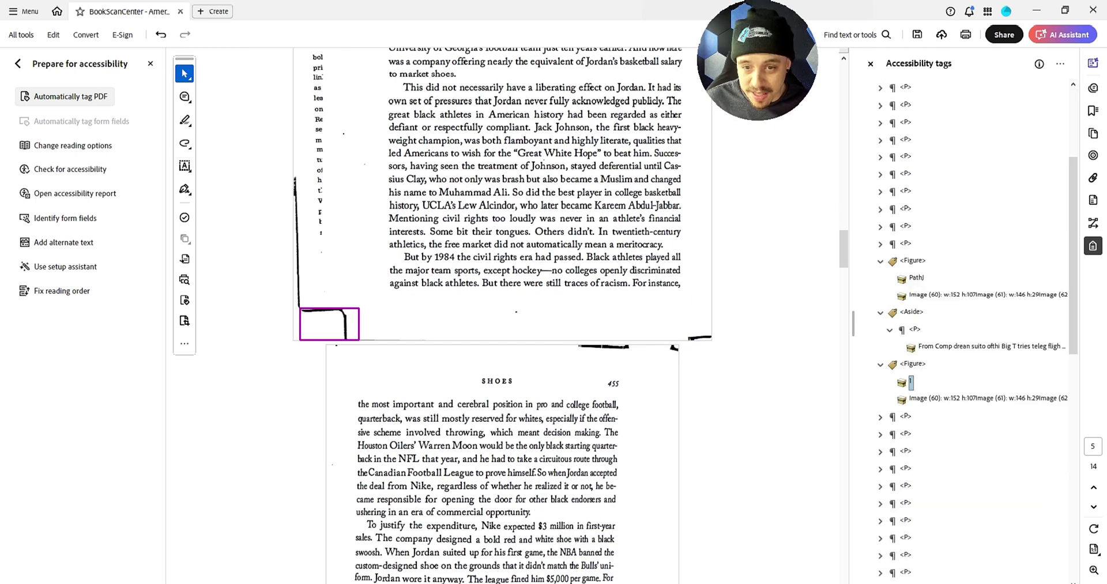
- Change the Figure pieces, stray 1 fragment and garbled Aside text into page artifacts
key(Down)
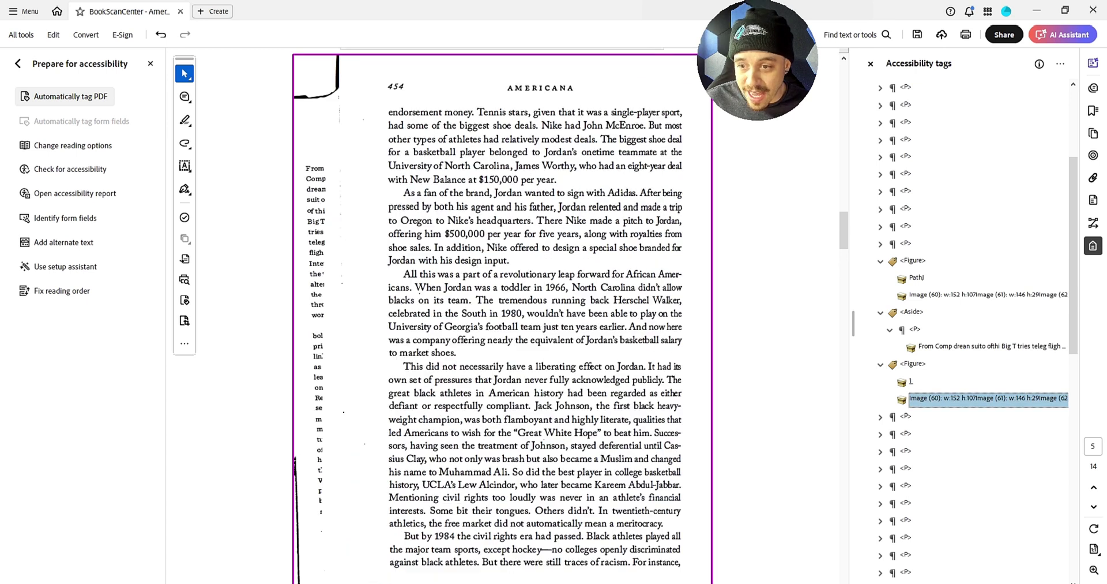
key(shift+Up)
key(shift+Up)
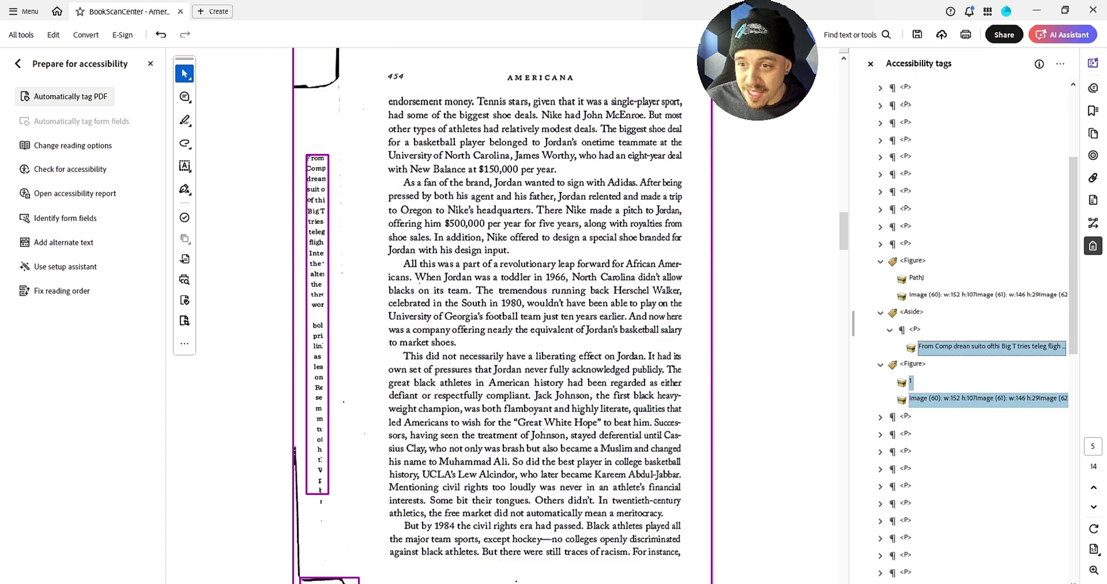
key(shift+Up)
key(shift+Up)
key(shift+F10)
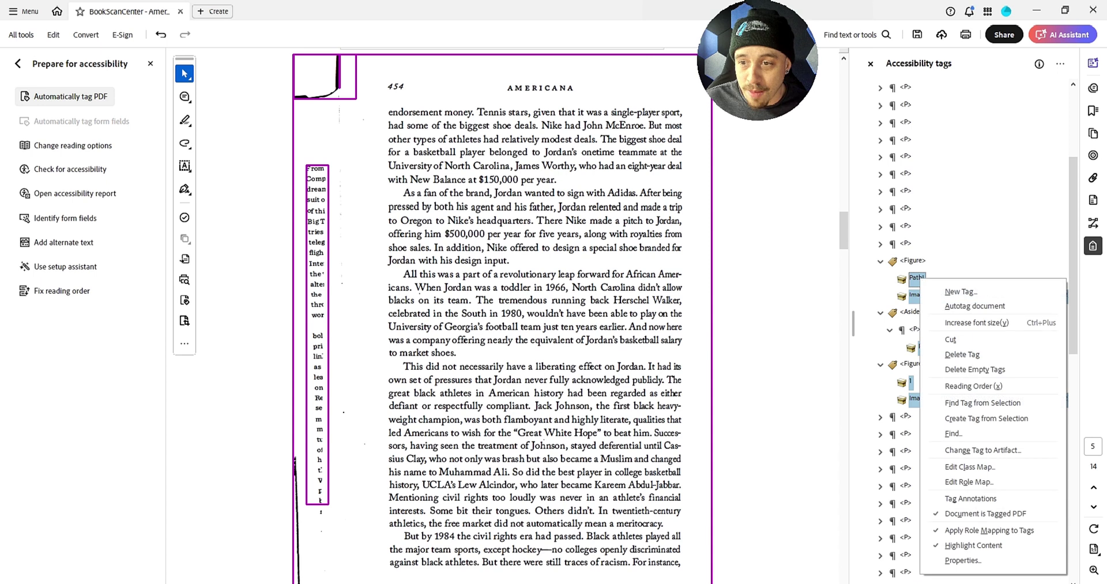
key(Down)
key(Down)
key(Down)
key(Down)
key(Down)
key(Down)
key(Up)
key(Return)
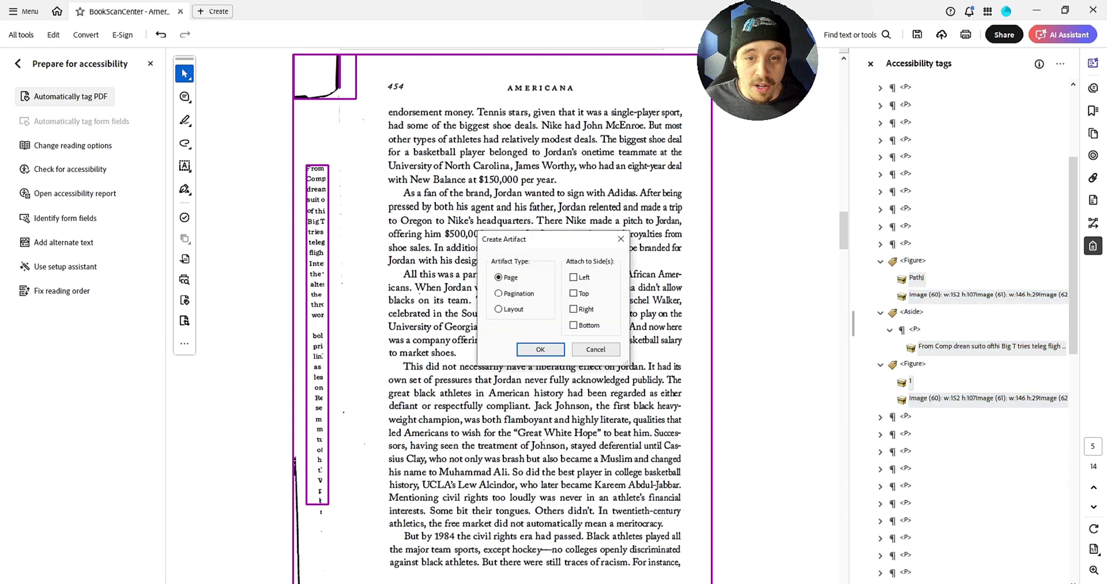
click(541, 349)
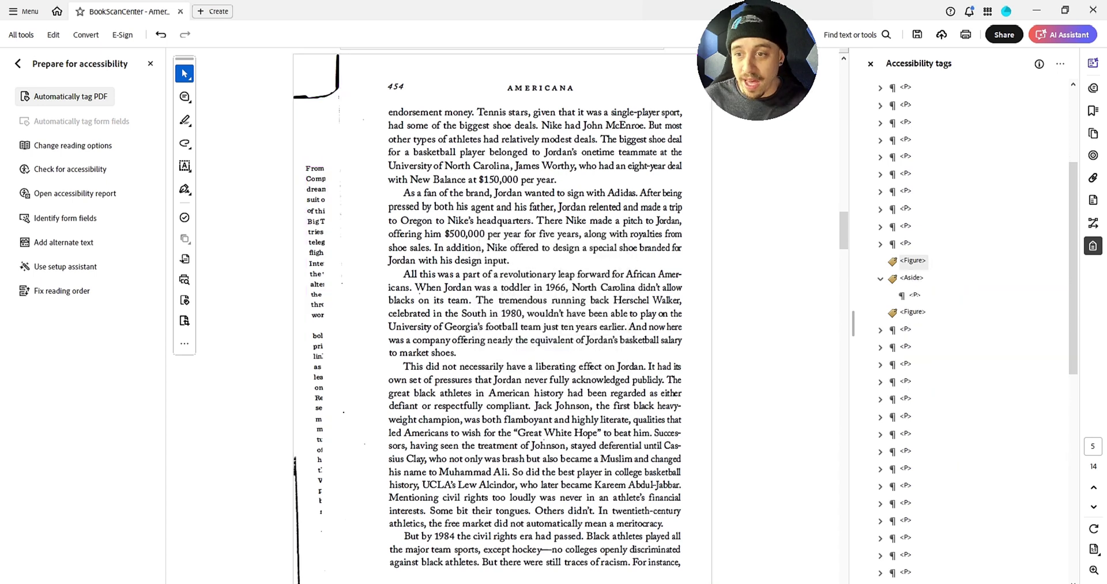
- Step through the paragraph tags from page 454 to the stray mark's tag on page 461
click(906, 261)
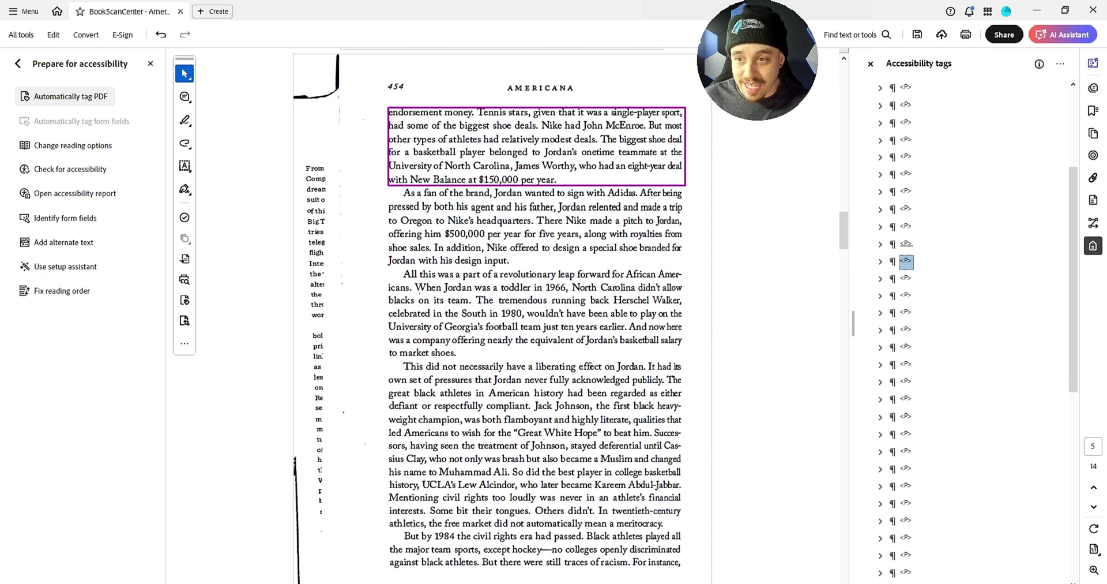
key(Down)
key(Down)
key(Down)
key(Down)
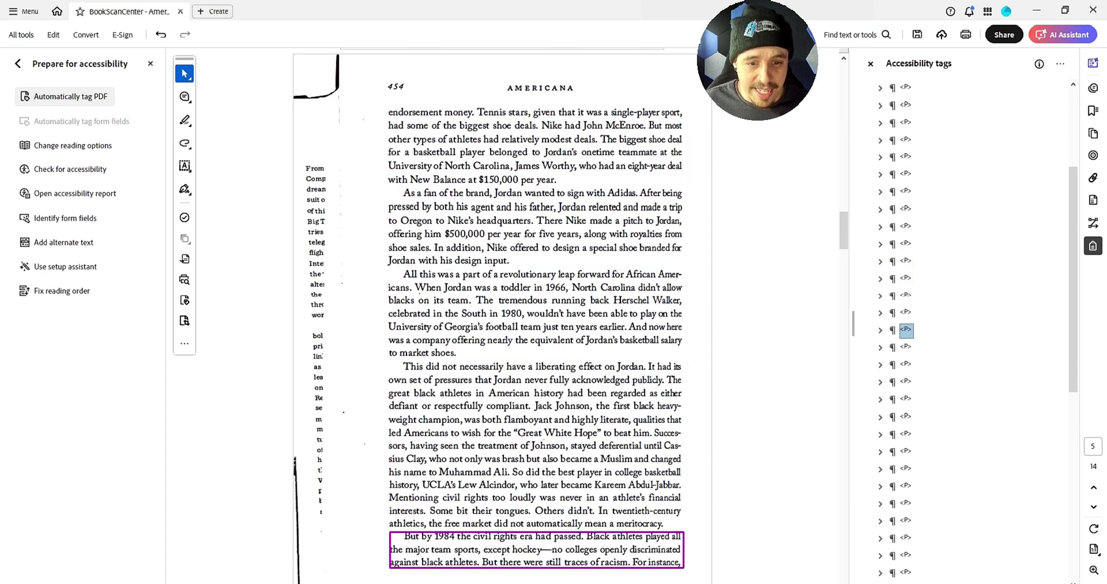
key(Down)
key(Down)
key(Down)
key(Down)
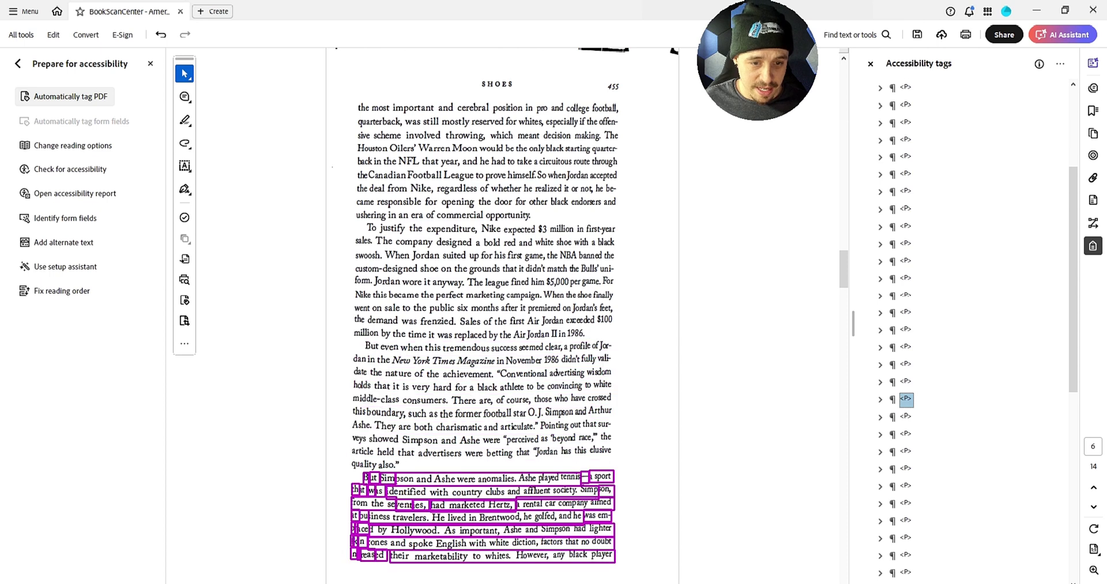
key(Down)
key(Down)
key(Down)
key(Down)
key(Down)
key(Down)
key(Down)
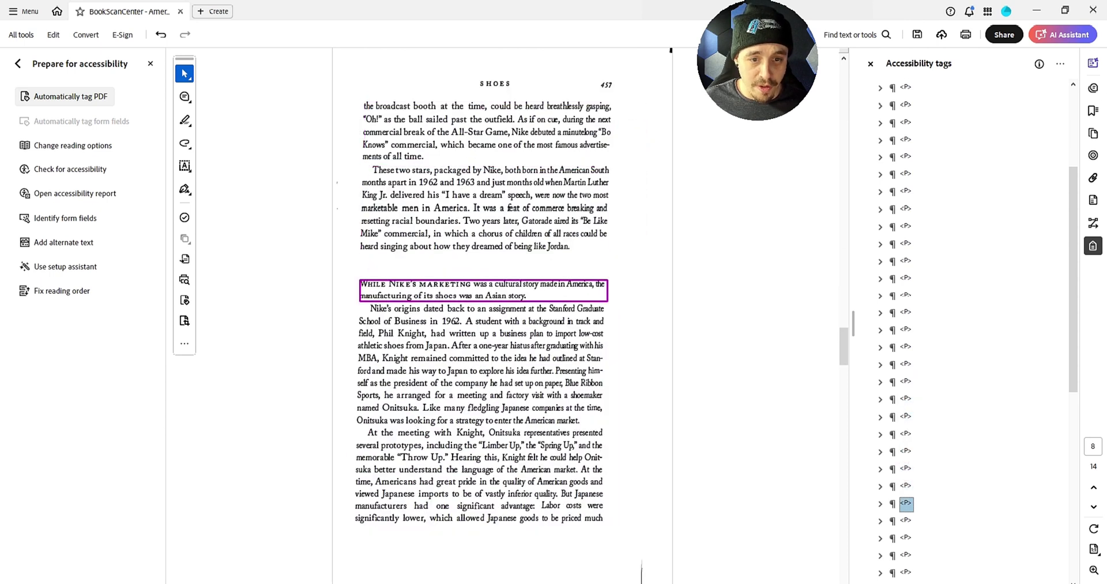
key(Down)
key(Down)
key(Down)
key(Down)
key(Right)
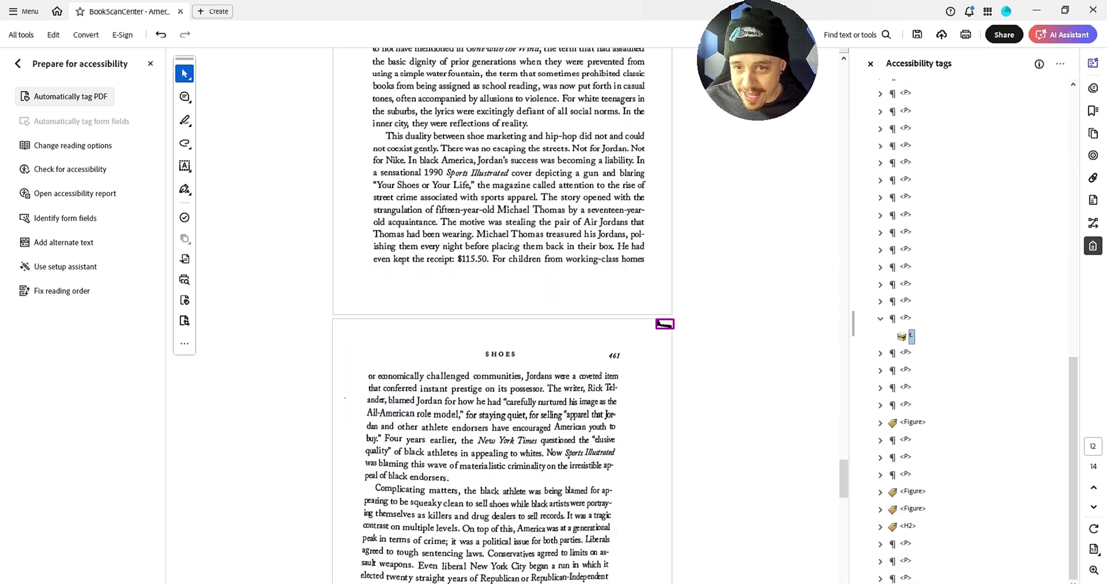
scroll(502, 317, down, 3)
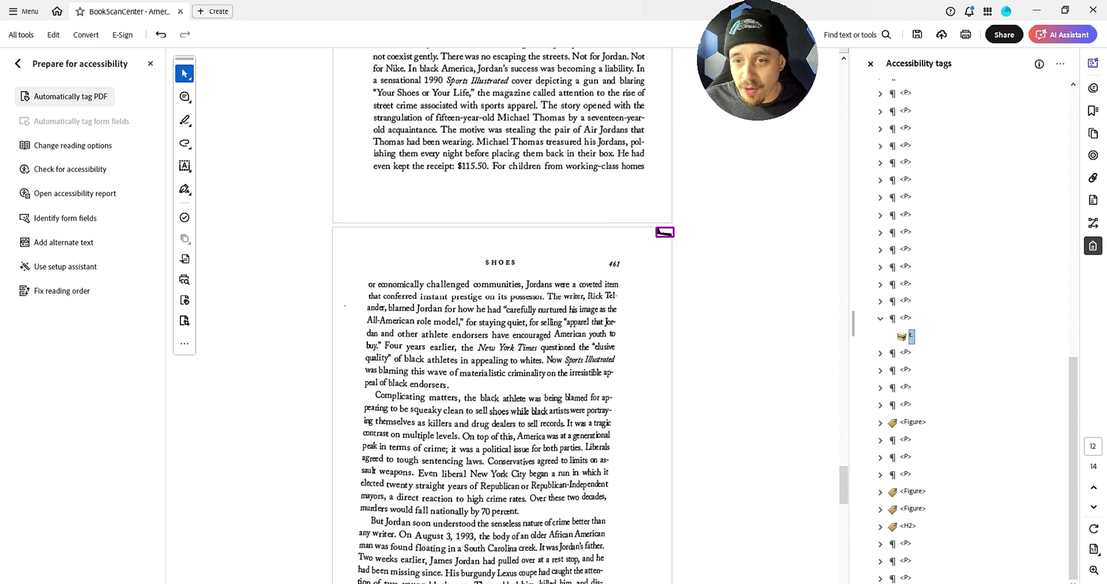
- Change the stray mark at the top of page 461 into a page artifact
key(shift+F10)
key(Up)
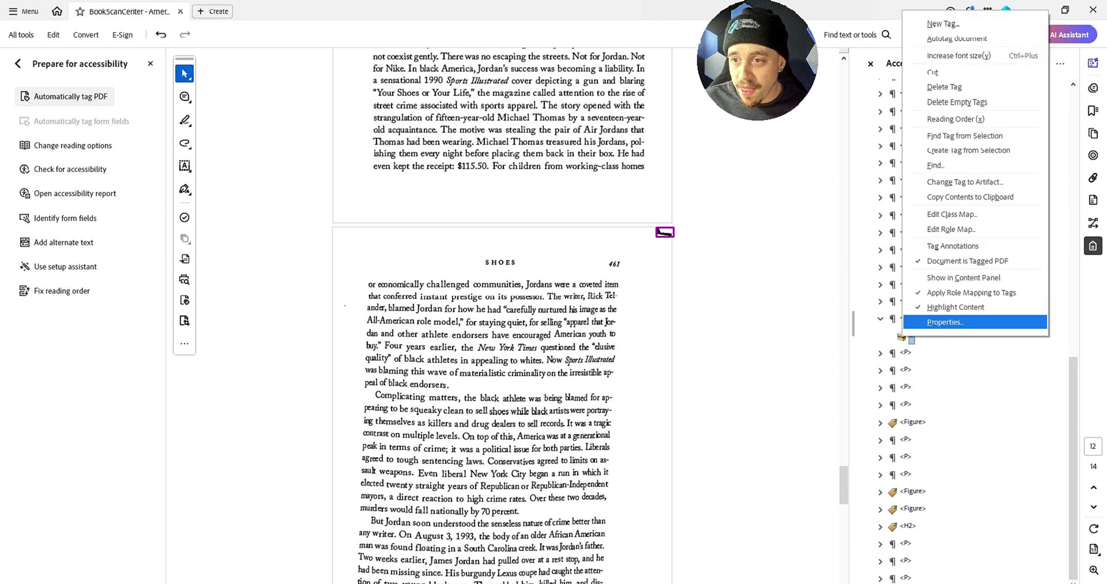
key(Up)
key(Up)
key(Up)
key(Up)
key(Return)
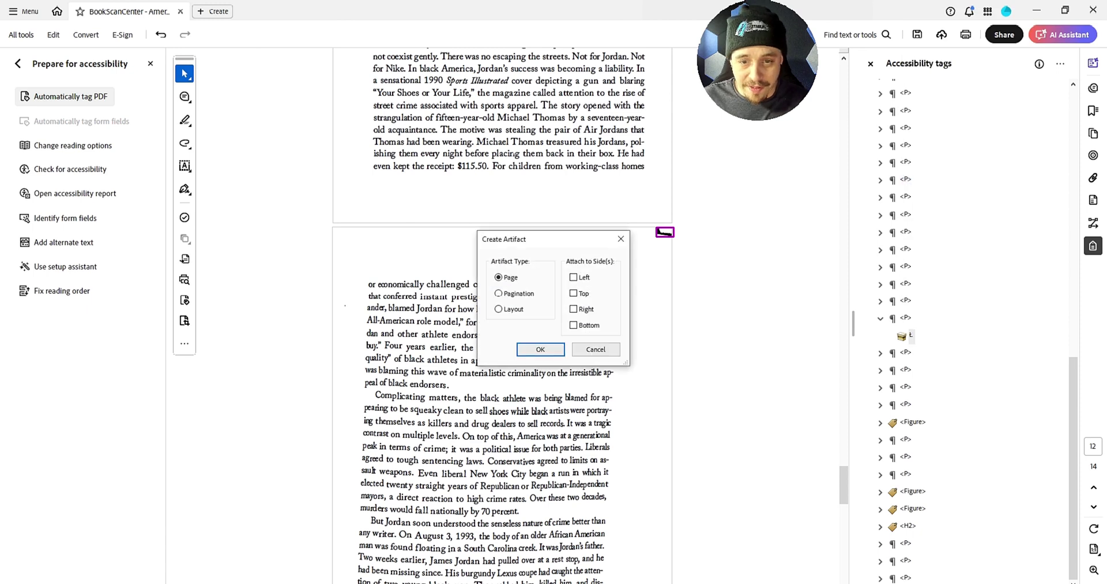
key(Return)
key(Down)
- Expand page 462's figure and margin paragraph tags to reveal each span's text
key(Down)
key(Down)
key(Down)
key(Down)
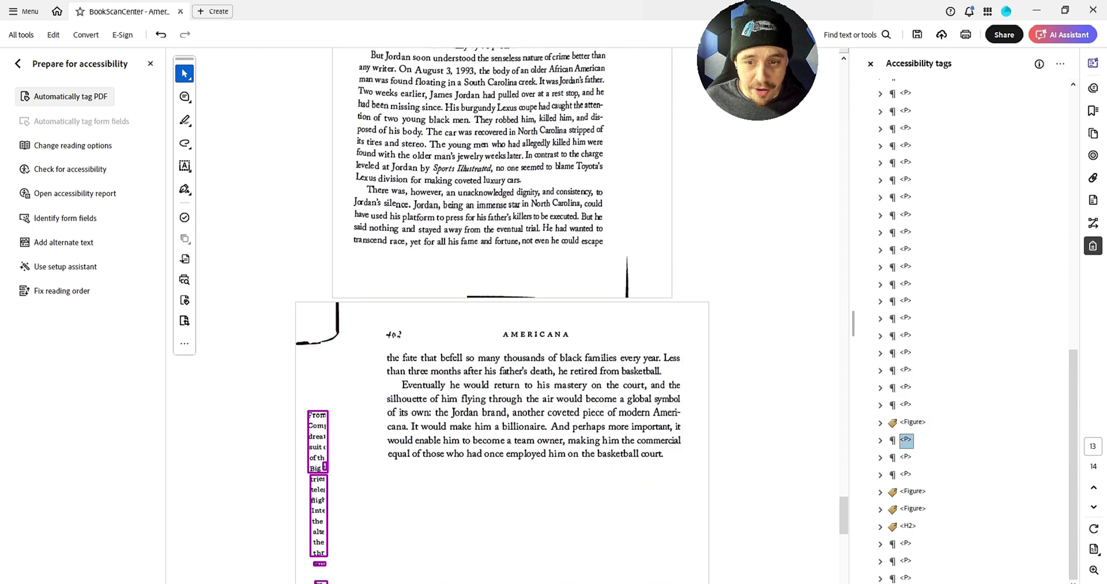
key(Up)
key(Right)
key(Down)
key(Down)
key(Down)
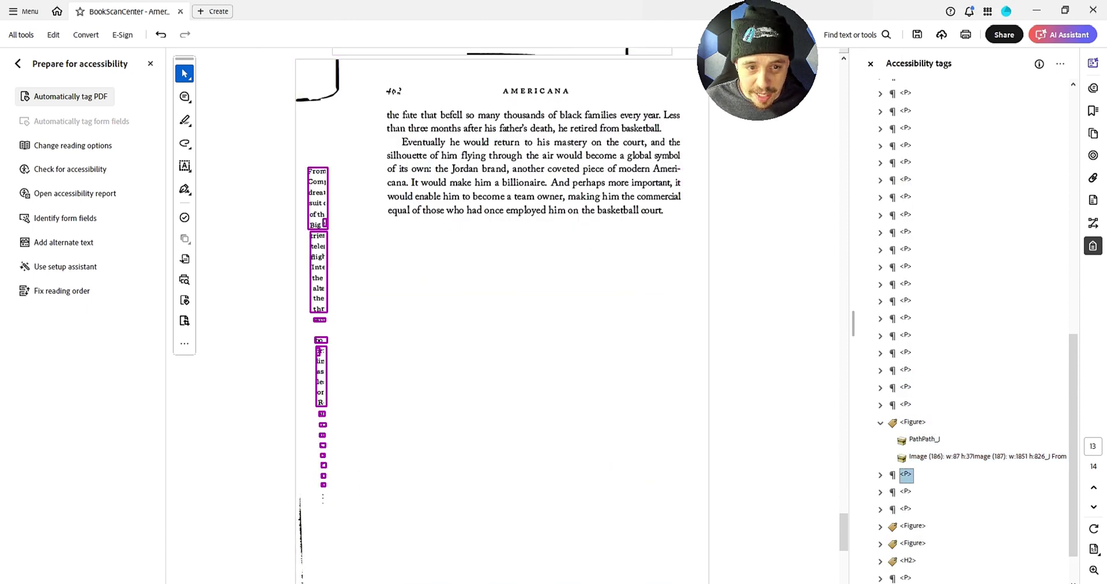
key(Right)
key(Down)
key(Down)
key(Right)
key(Down)
key(Down)
key(Down)
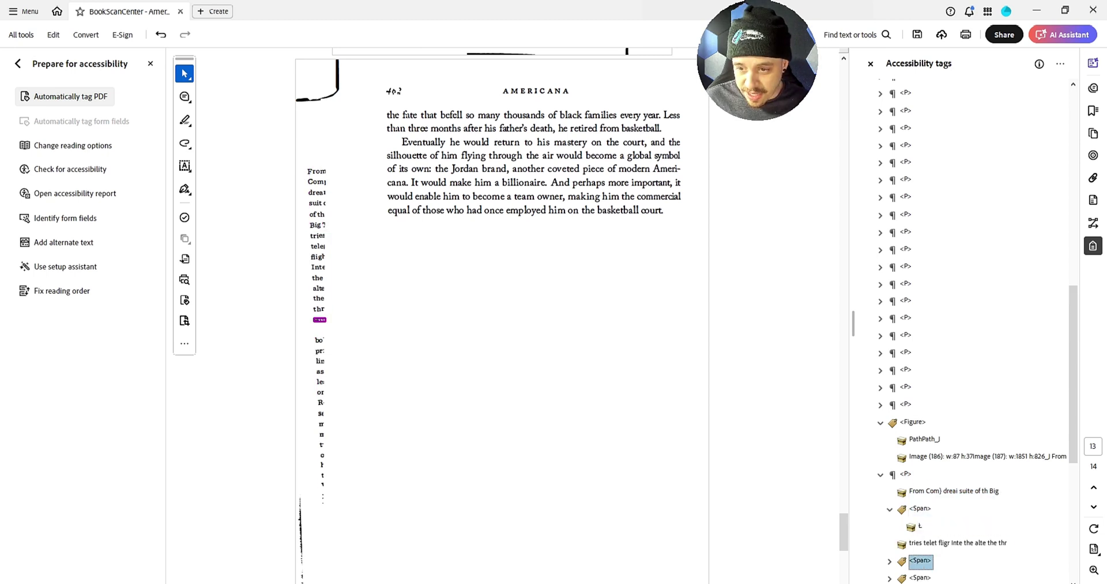
key(Right)
key(Down)
key(Down)
key(Right)
key(Down)
key(Down)
key(Right)
key(Down)
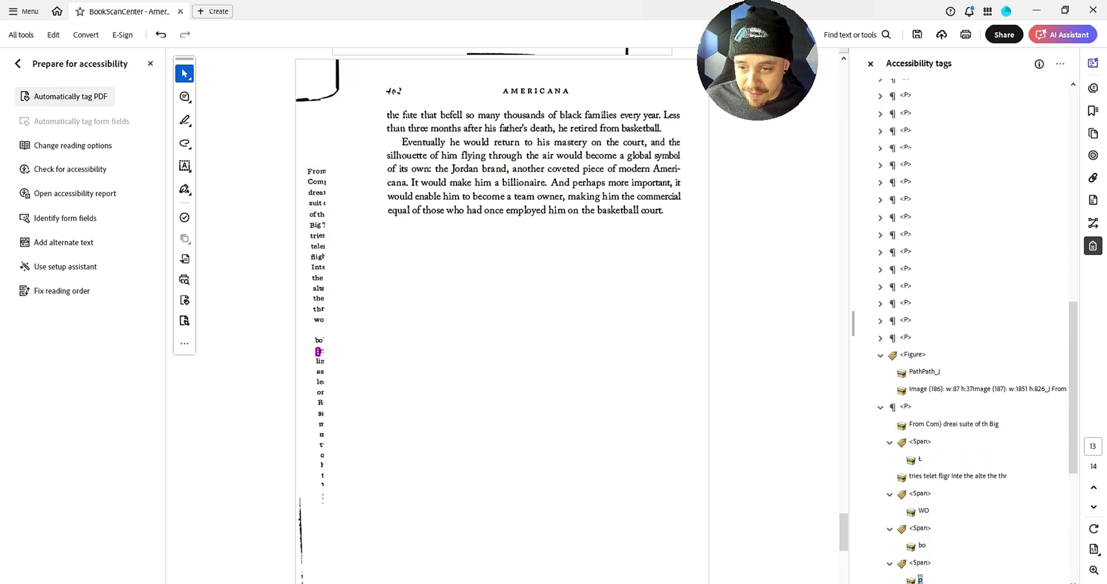
key(Down)
key(Down)
key(Right)
key(Down)
key(Down)
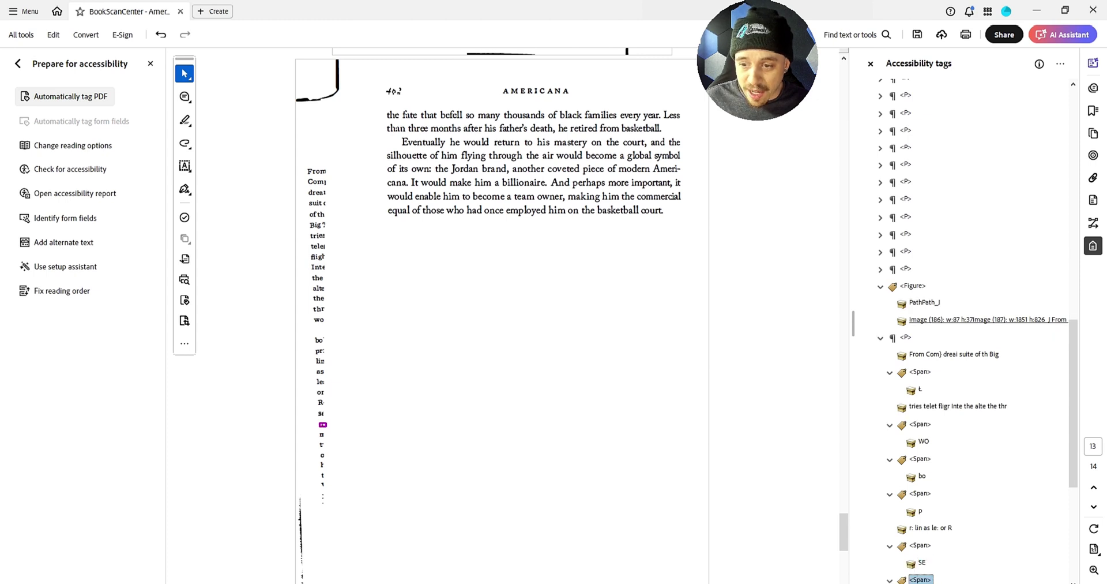
key(Right)
key(Down)
key(Down)
key(Right)
key(Down)
key(Down)
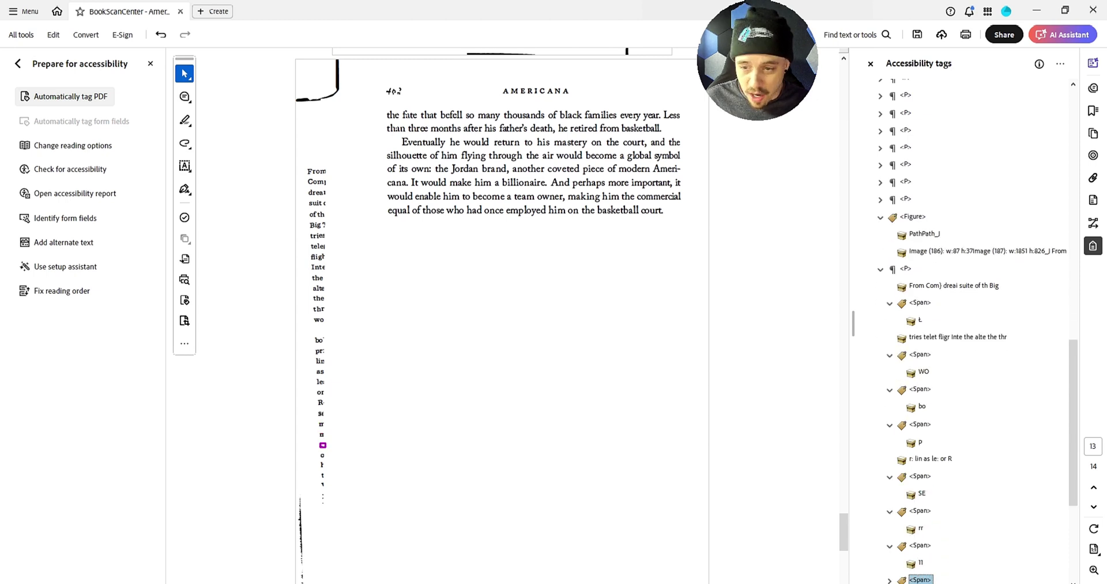
key(Right)
key(Down)
key(Down)
key(Right)
key(Down)
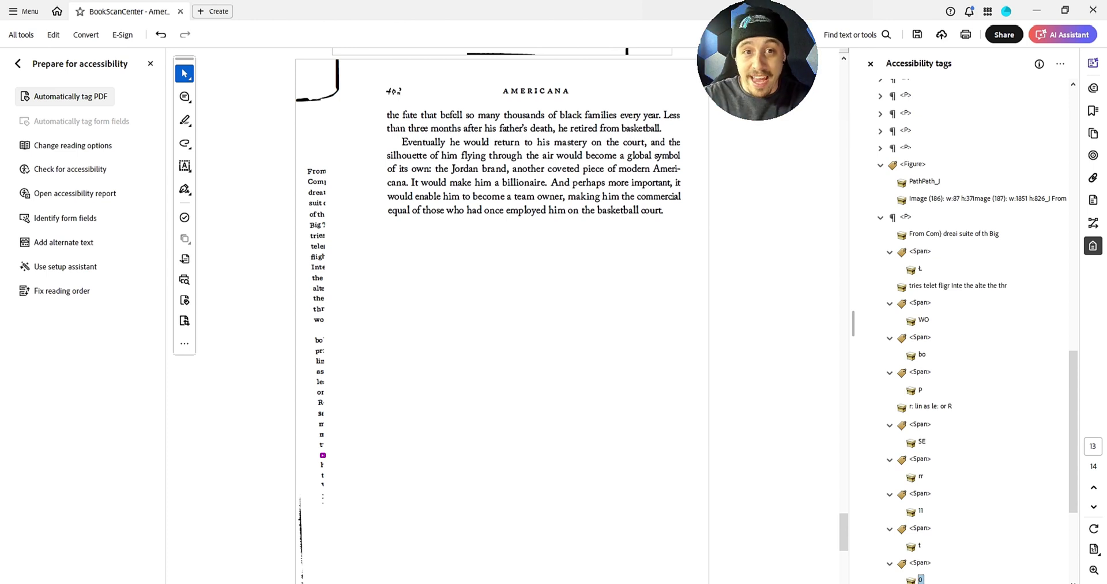
key(Down)
key(Right)
key(Down)
key(Down)
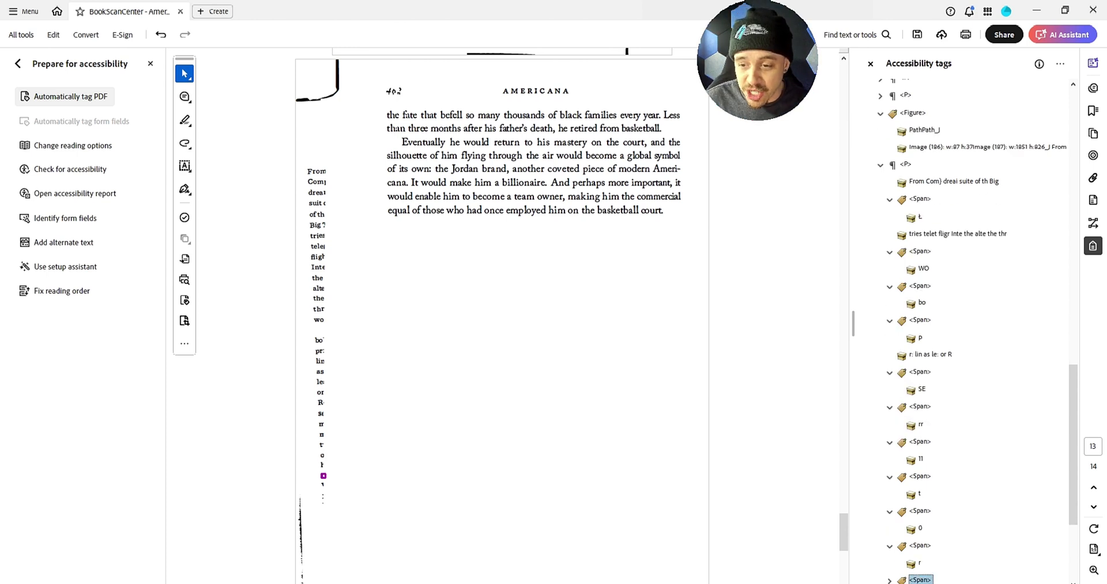
key(Right)
key(Down)
key(Down)
key(Right)
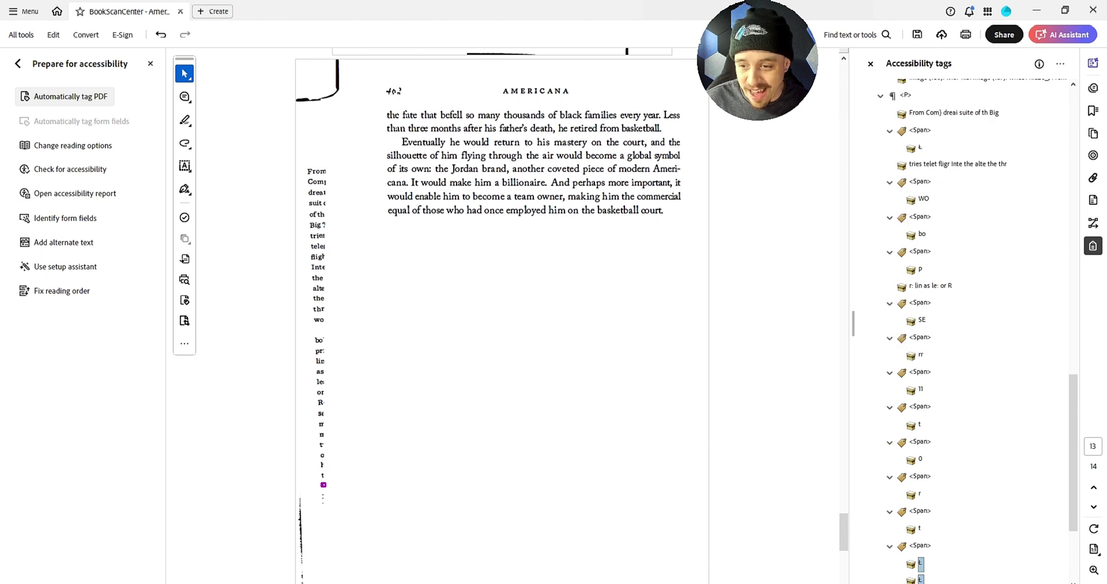
key(Down)
key(Down)
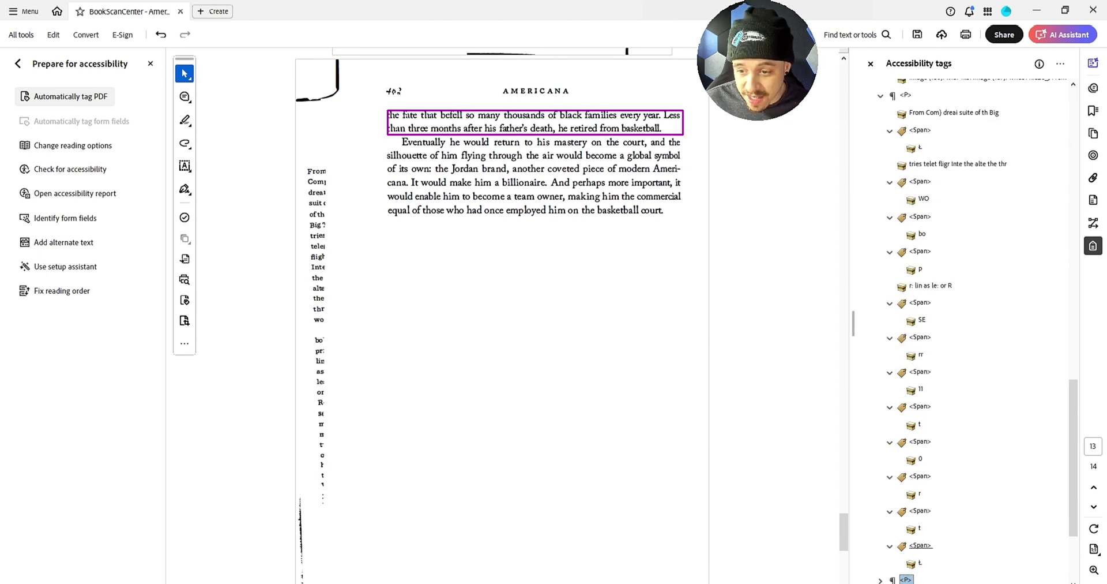
- Select the garbled margin spans below the opening fragment and change them to artifacts
key(Up)
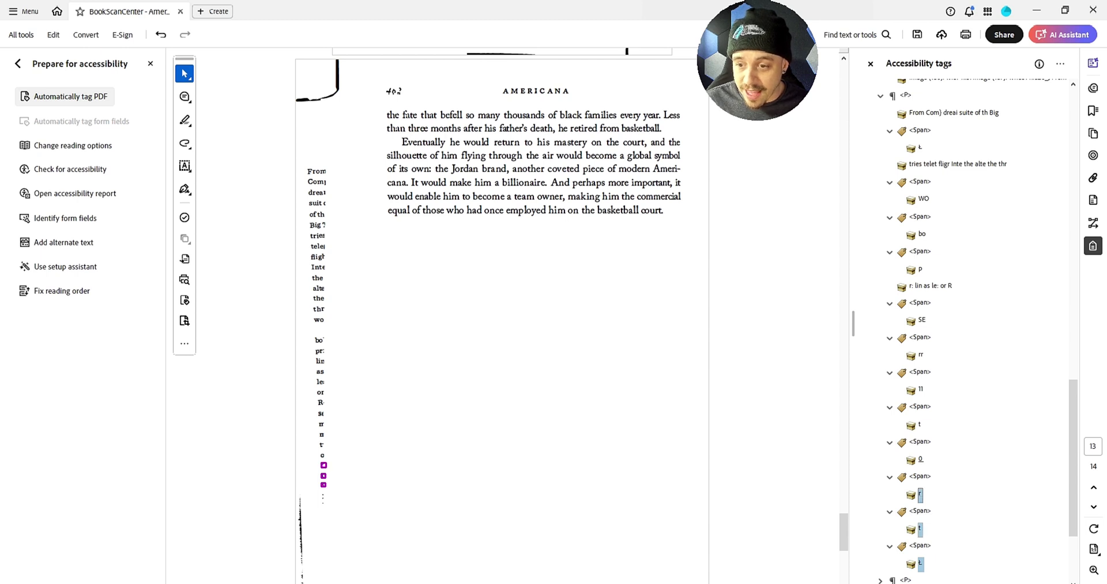
key(shift+Up)
key(shift+Up)
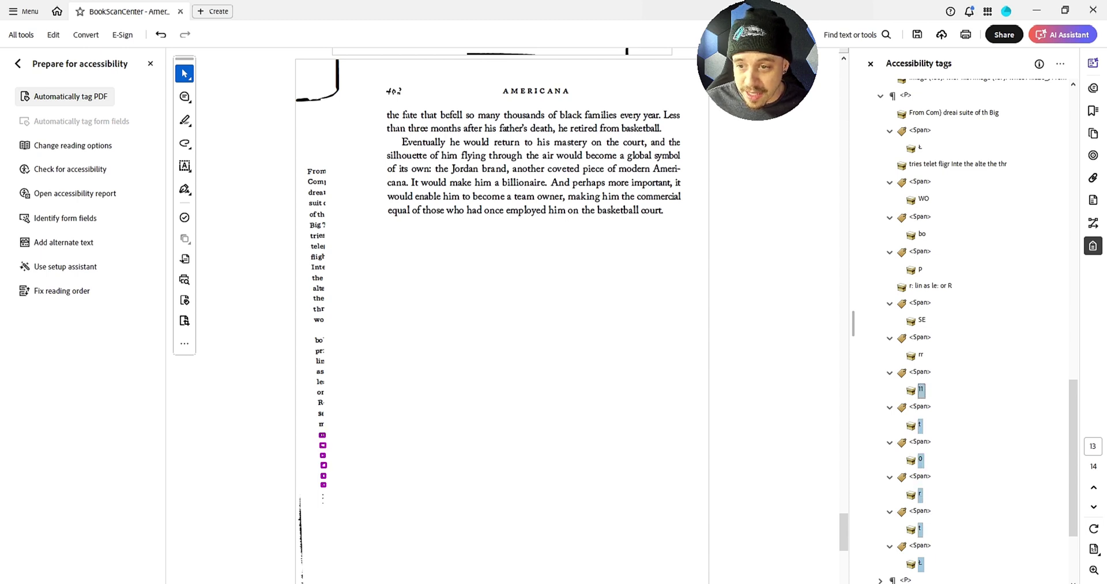
key(shift+Up)
key(shift+Up)
key(shift+Up)
key(shift+Up)
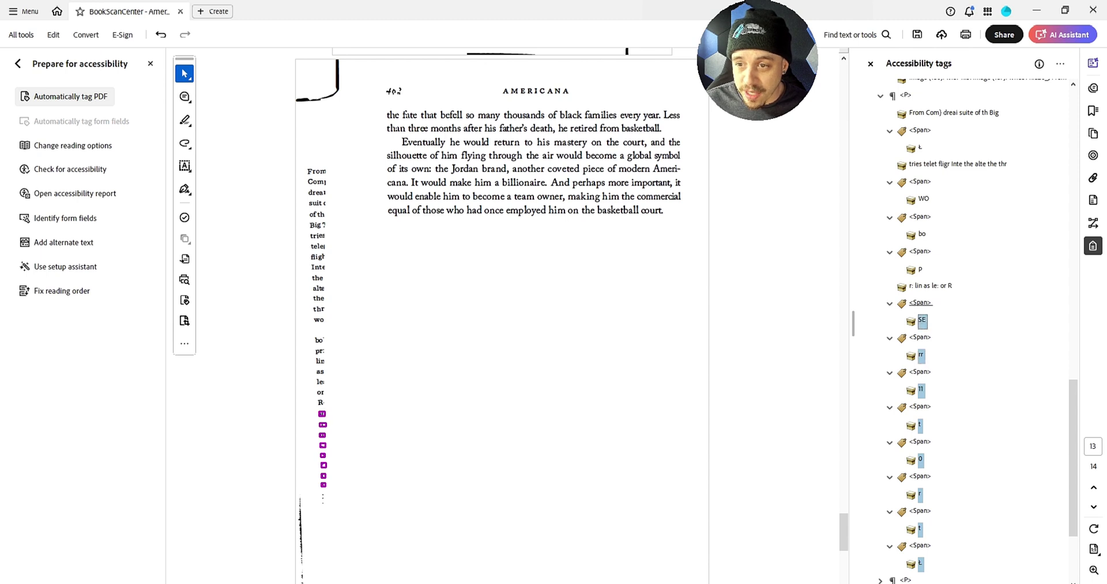
key(shift+Up)
key(shift+Up)
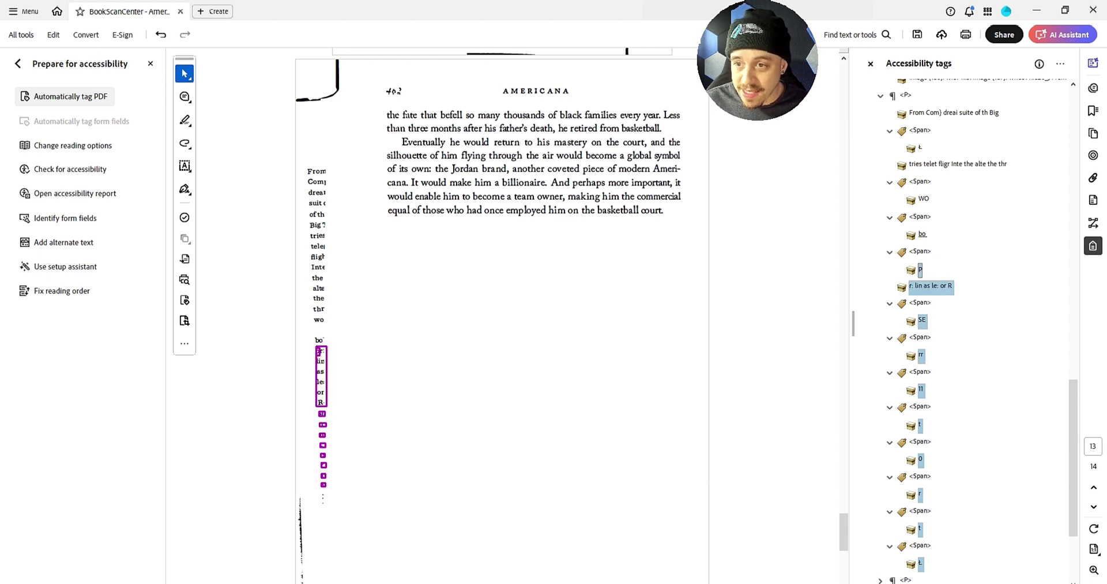
key(shift+Up)
key(shift+Up)
key(shift+Up)
key(shift+Up)
key(shift+Up)
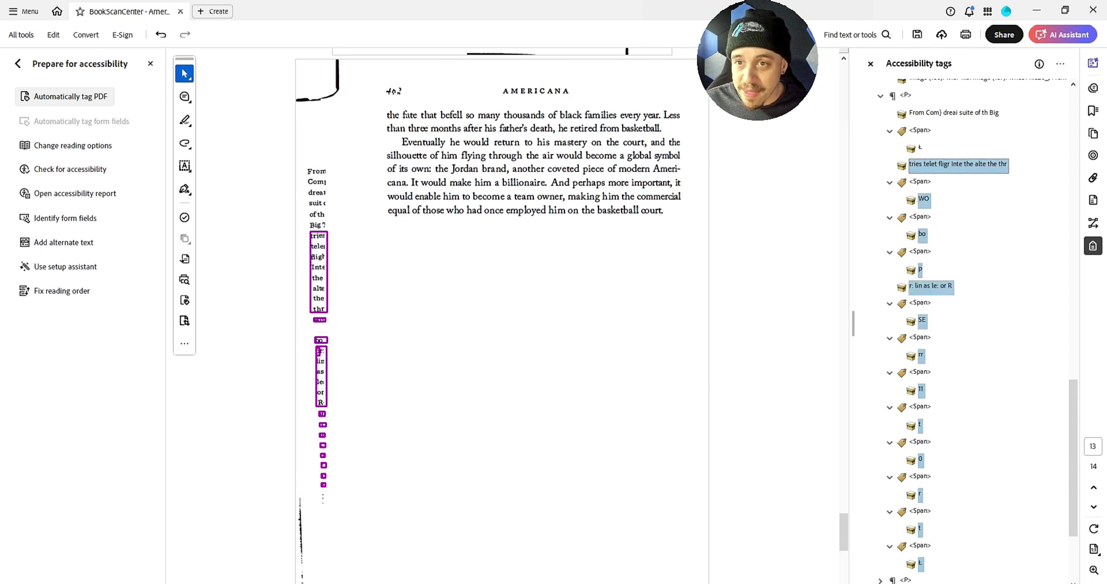
key(shift+F10)
key(Up)
key(Up)
key(Up)
key(Up)
key(Up)
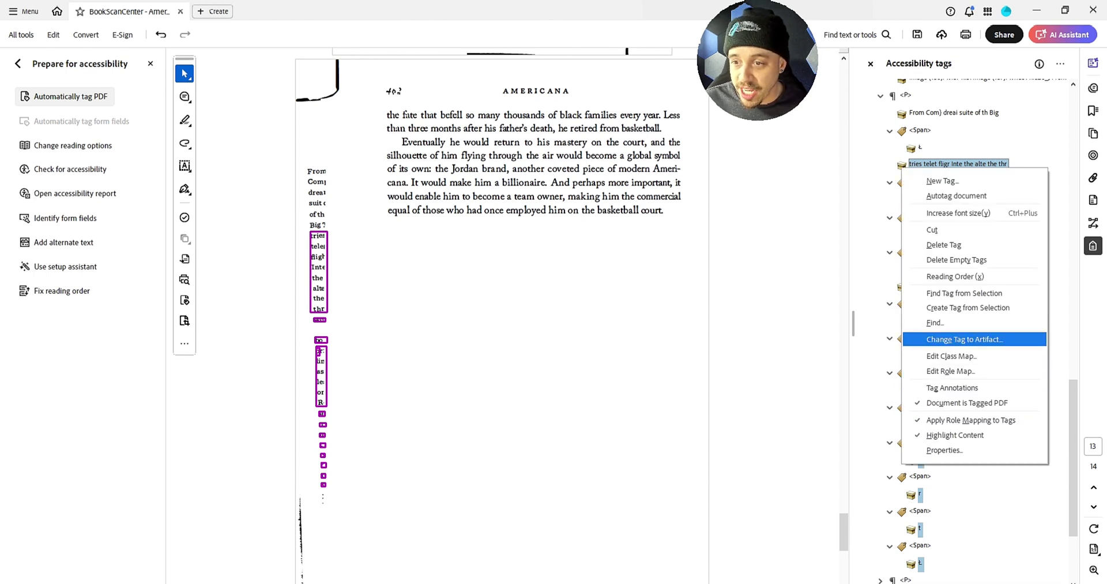
key(Return)
key(Return)
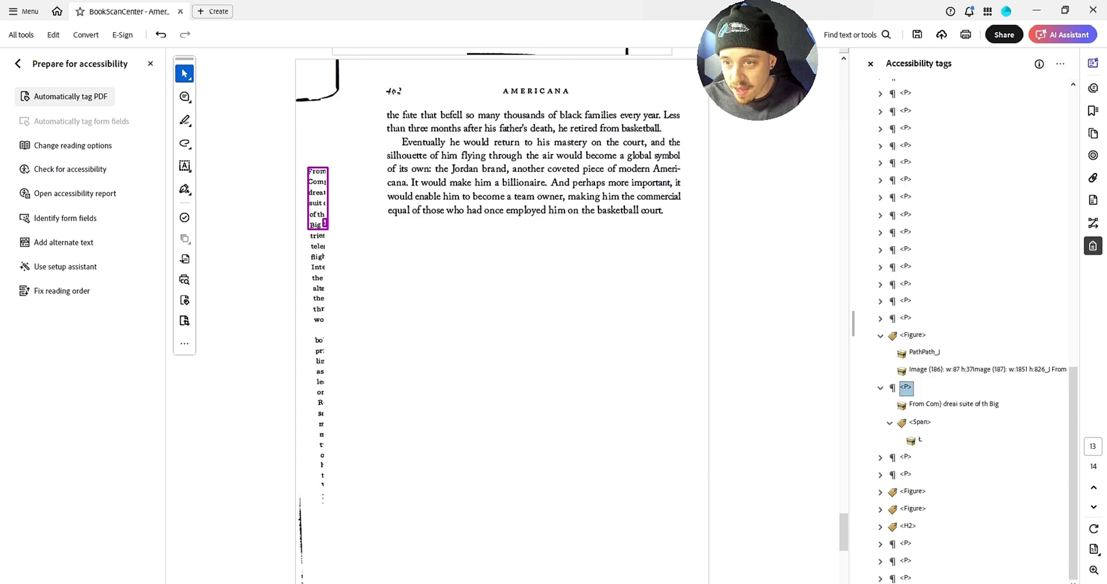
- Mark the first stray figure's image and path content as artifacts
key(Up)
key(shift+Up)
key(shift+F10)
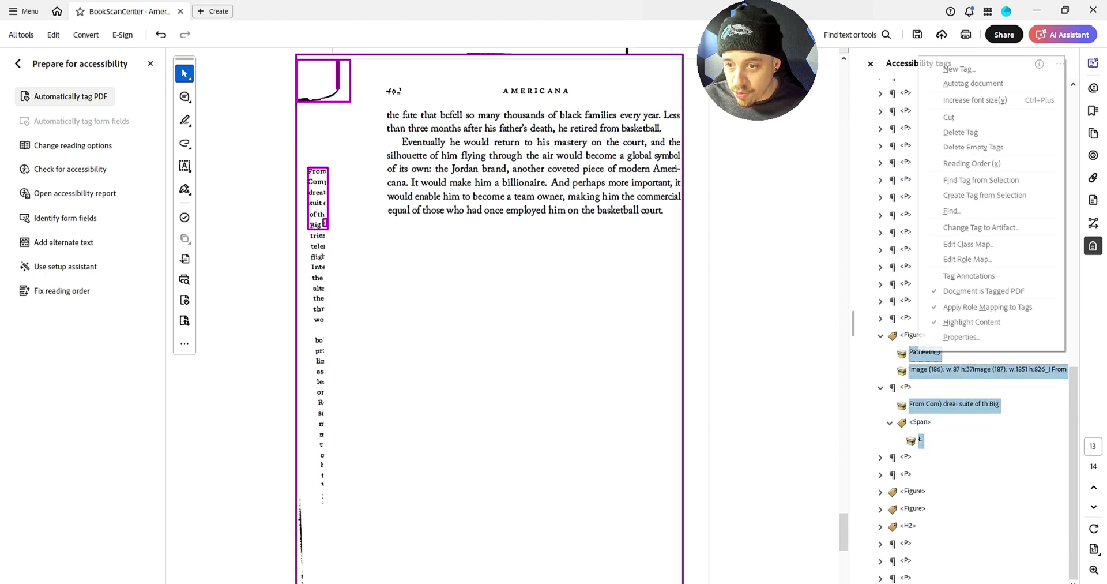
key(Up)
key(Up)
key(Up)
key(Up)
key(Up)
key(Return)
key(Return)
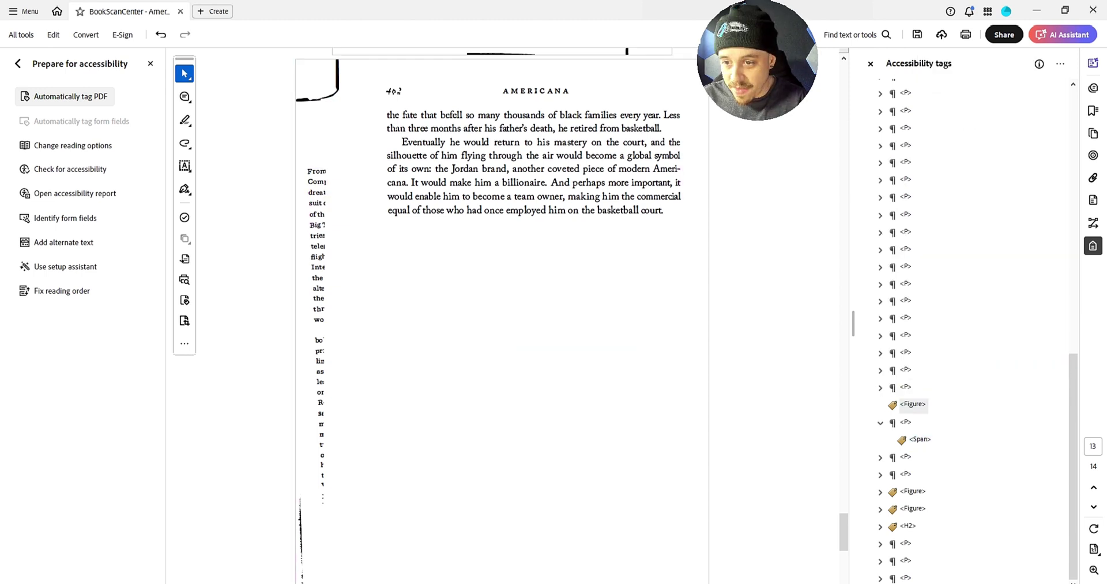
- Expand the other stray figure tags and confirm their contents as page artifacts
key(Down)
key(Down)
key(Down)
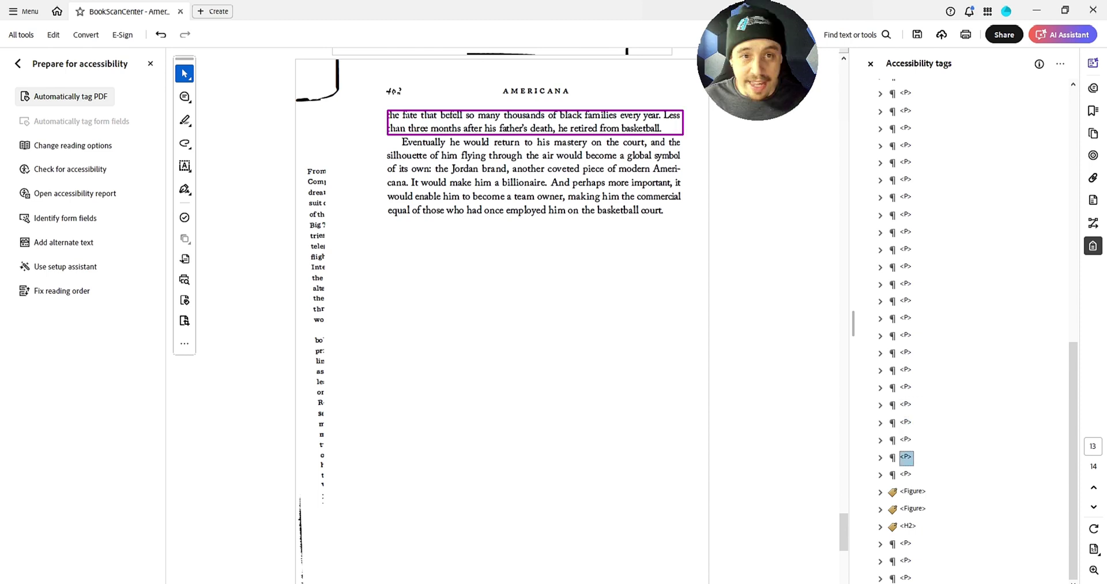
key(Down)
key(Down)
key(Right)
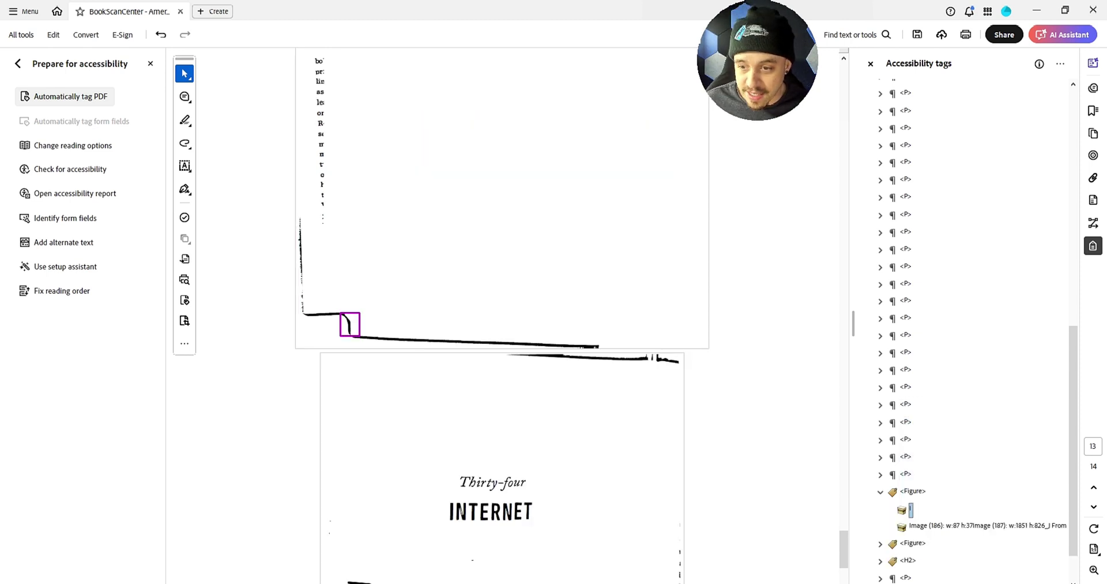
key(Down)
key(Down)
key(Down)
key(Right)
key(Down)
key(Down)
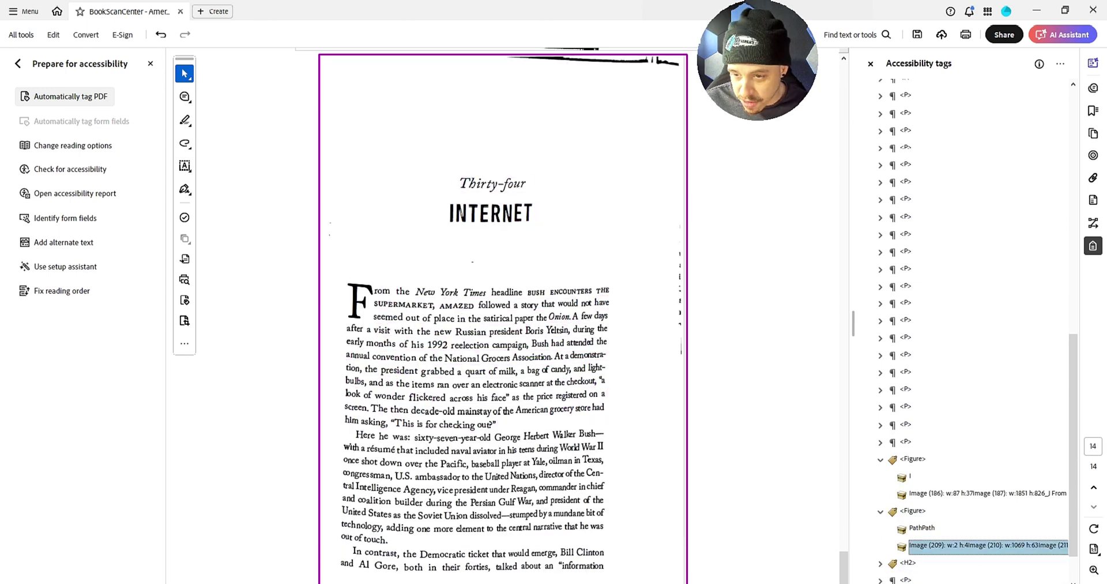
key(shift+Up)
key(shift+Up)
key(shift+Up)
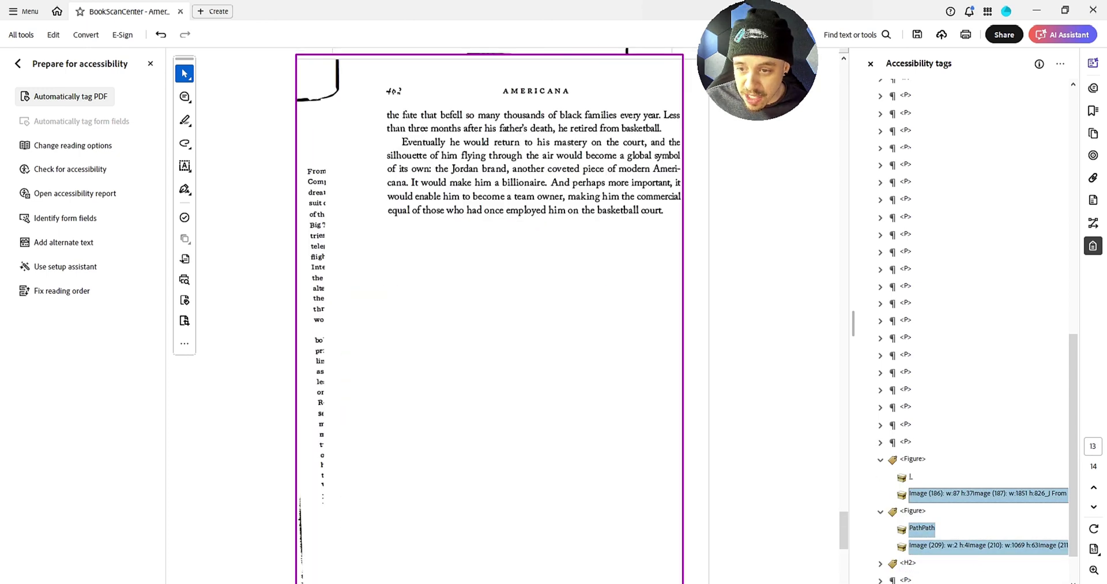
key(shift+Up)
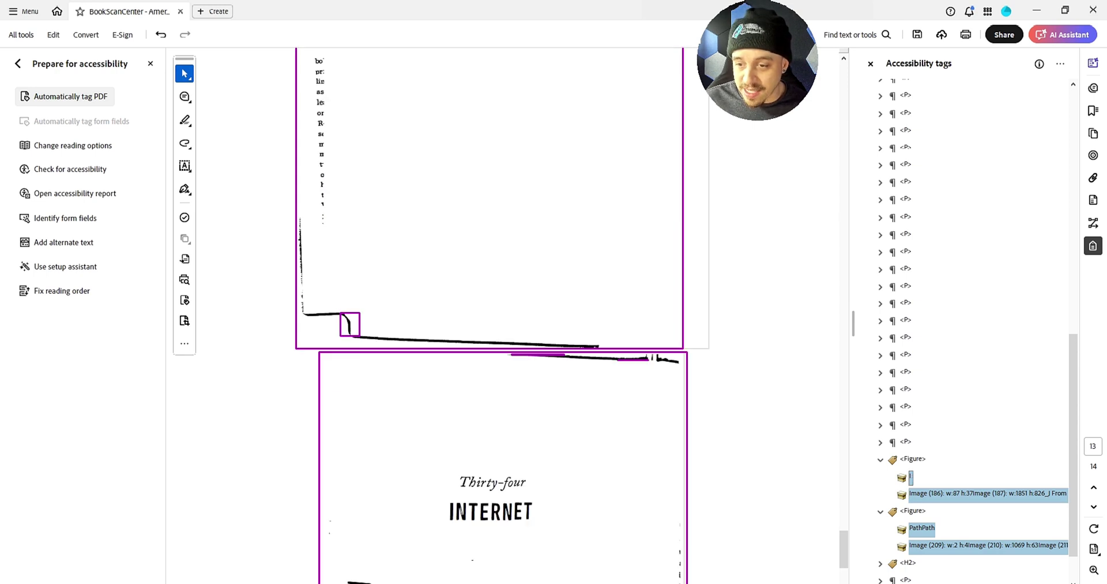
key(shift+F10)
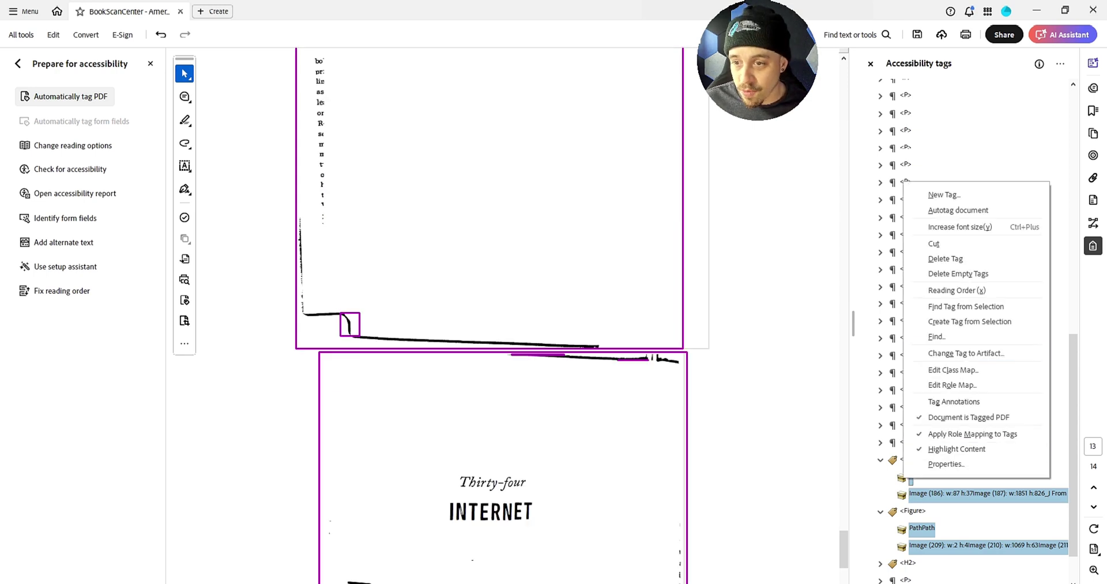
click(966, 353)
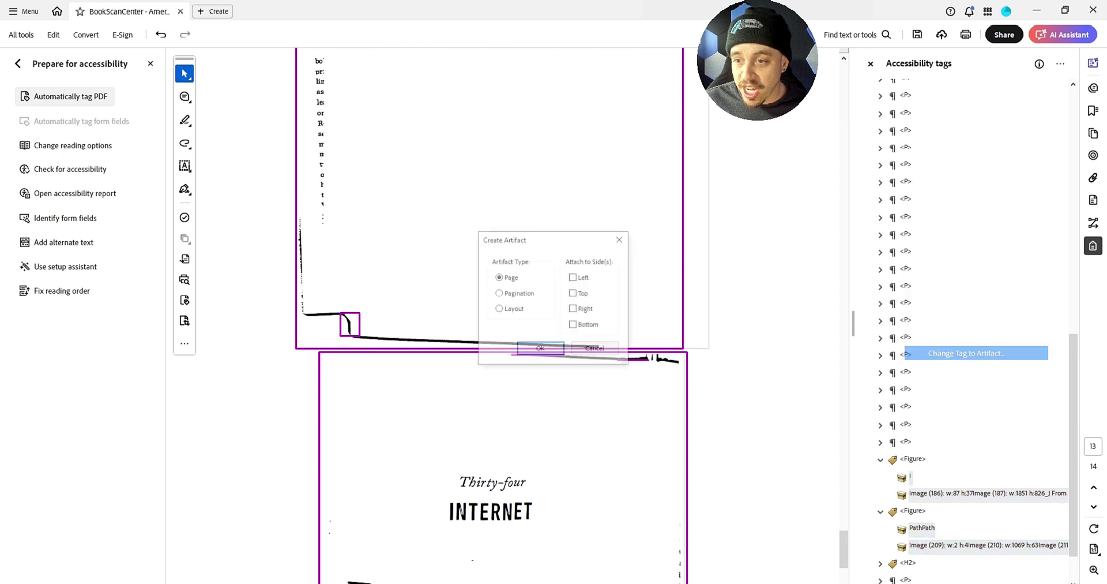
key(Return)
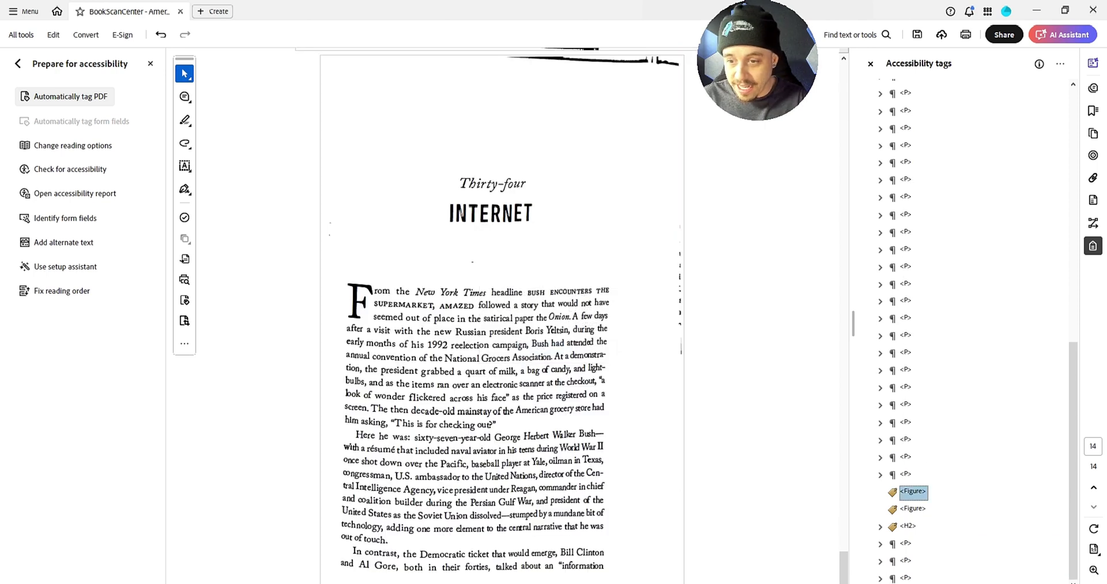
key(Down)
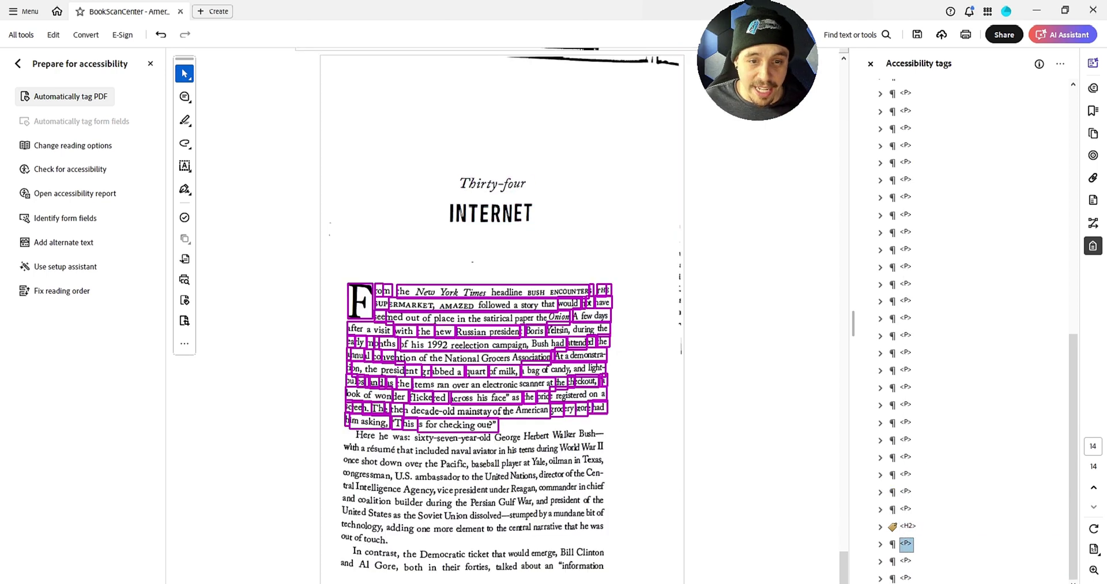
key(Right)
key(Down)
- Turn the drop-cap F into a page artifact and delete its empty figure tag
key(Right)
key(Down)
key(Down)
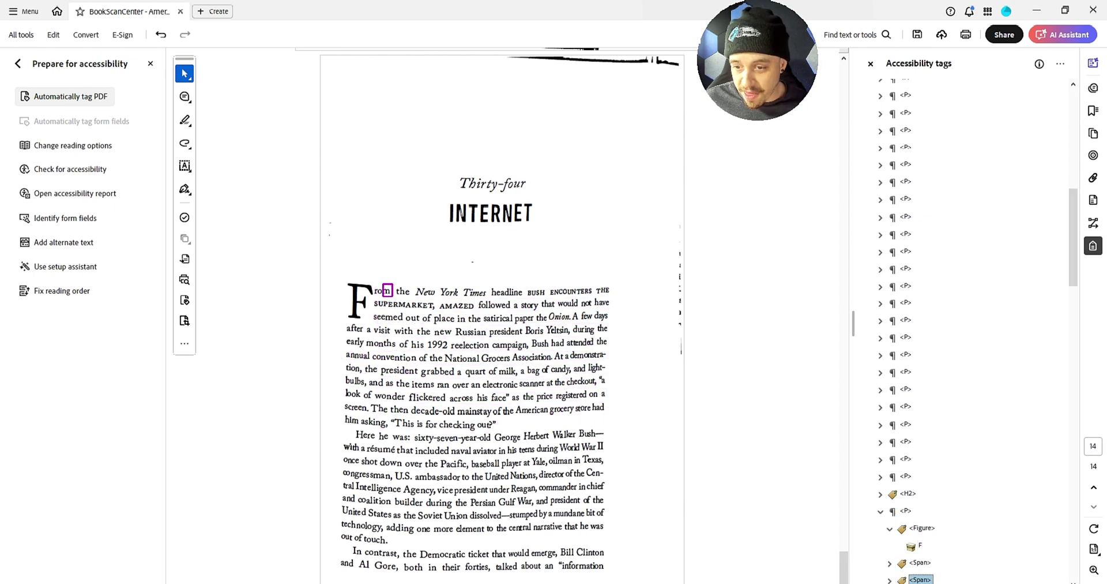
key(Right)
key(Down)
key(Down)
key(Right)
key(Down)
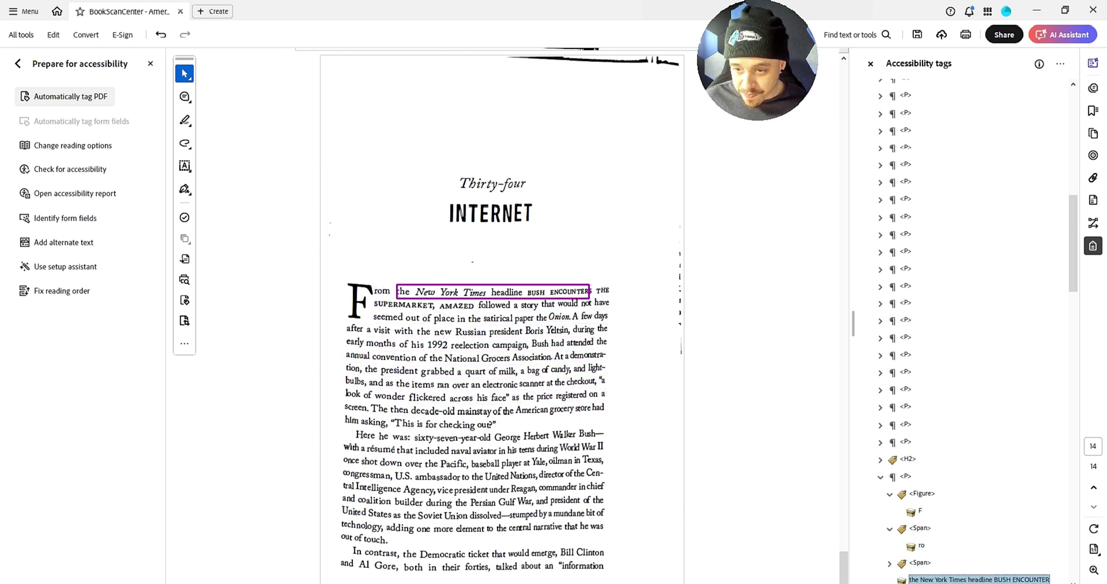
right_click(918, 511)
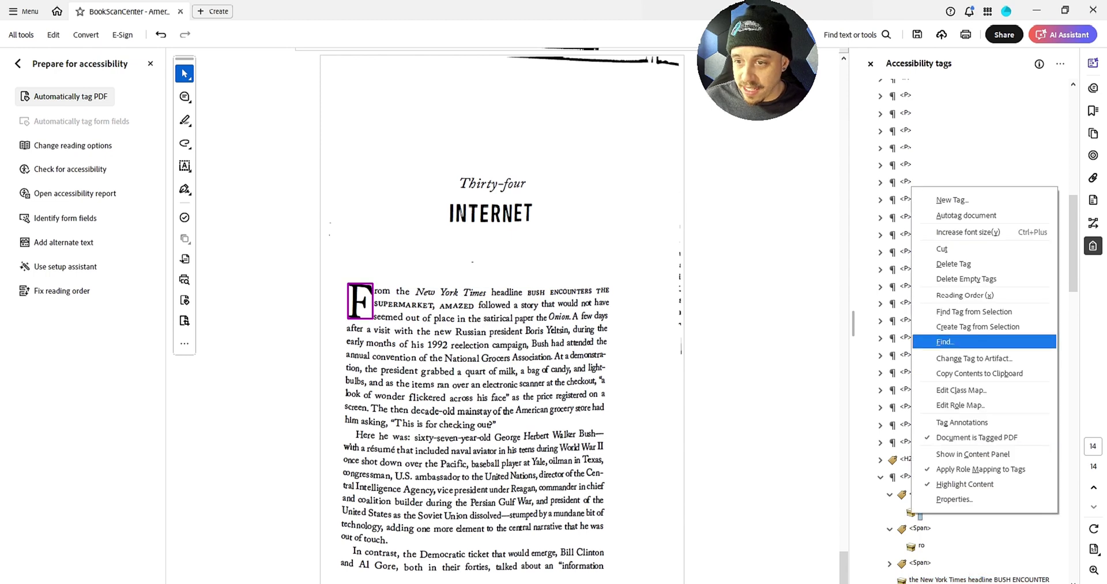
key(Down)
key(Down)
key(Down)
key(Return)
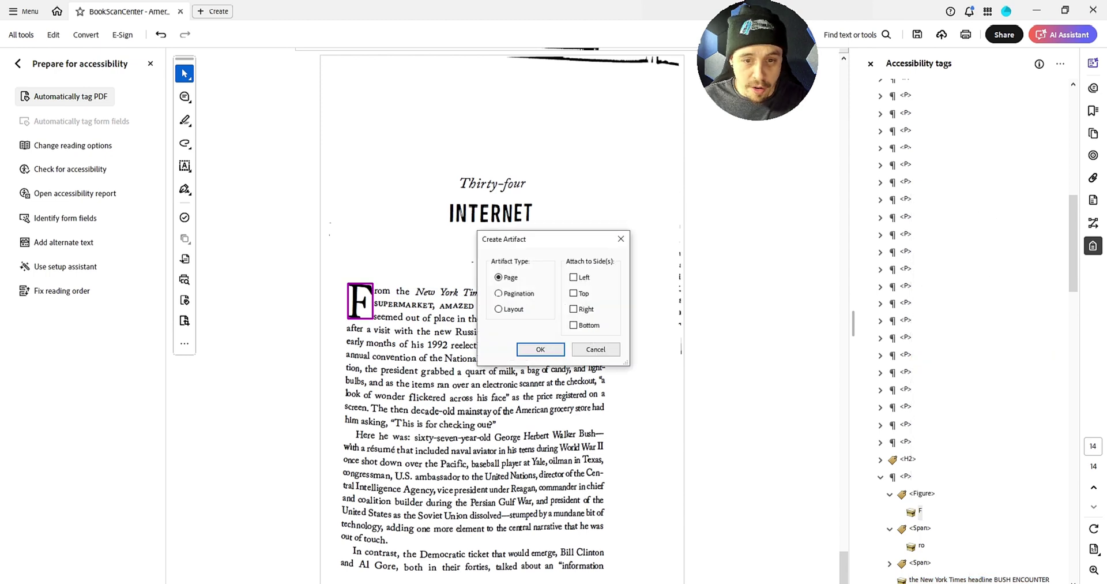
key(Return)
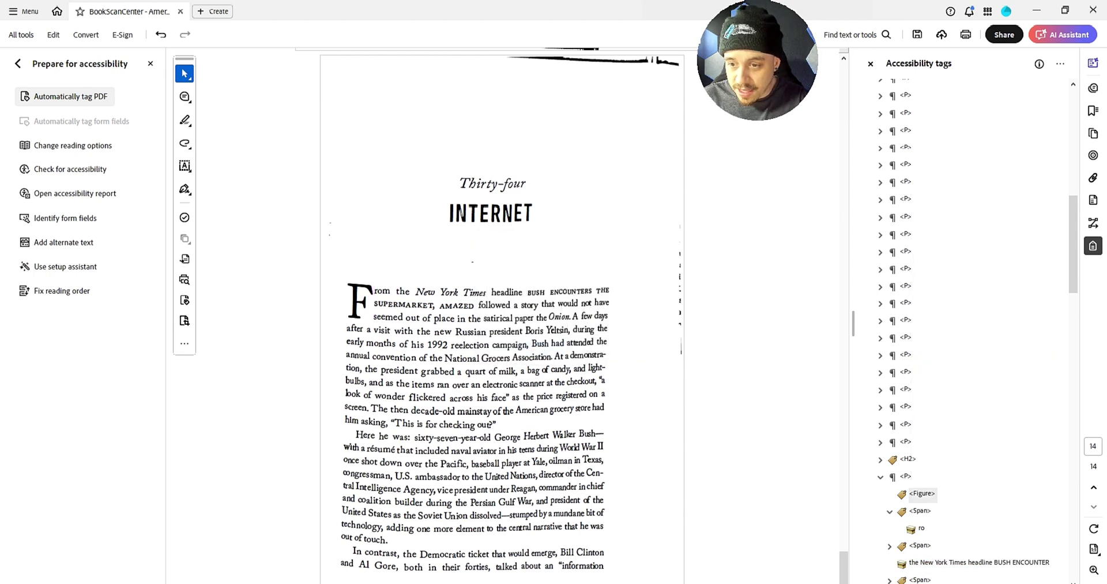
key(Delete)
- Cut the 'm' content and paste it into the 'ro' span
key(Down)
key(Down)
key(Right)
key(Down)
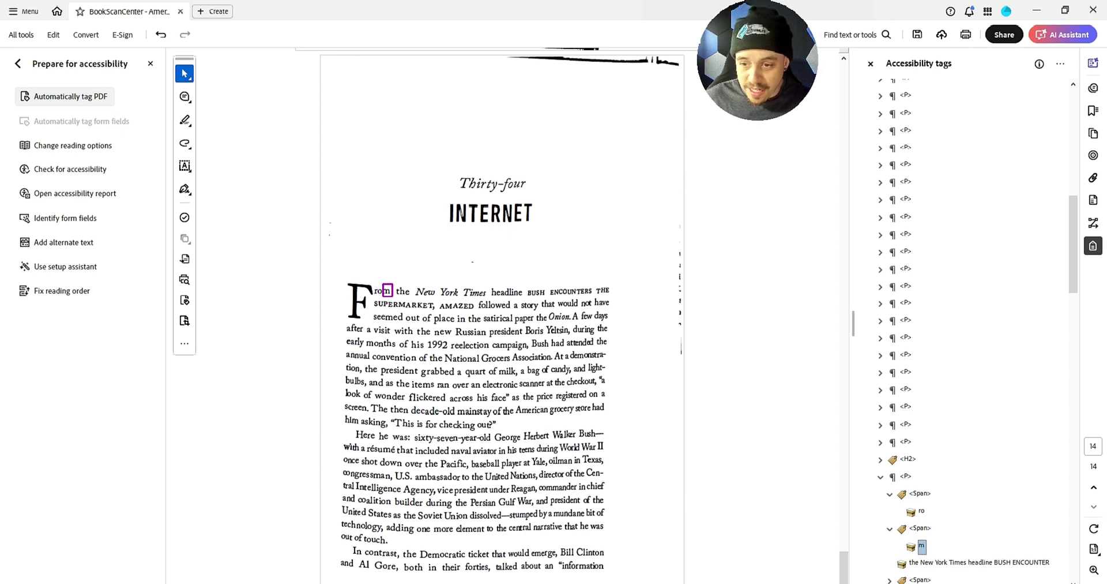
key(ctrl+x)
key(Up)
key(ctrl+v)
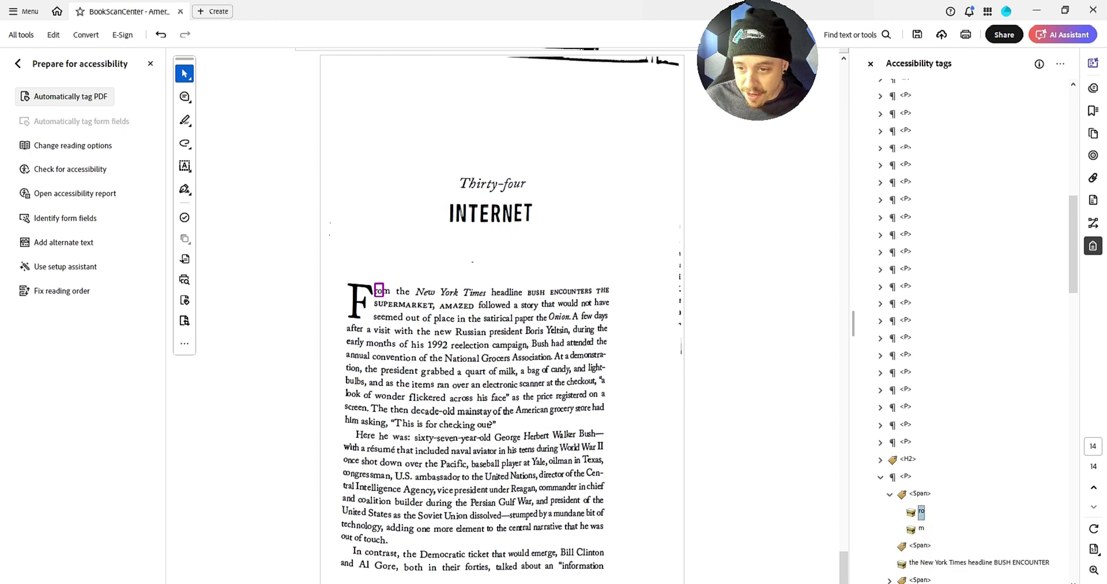
- Delete the empty second span and bring up the merged span's Properties
key(Down)
key(Down)
key(Up)
key(Up)
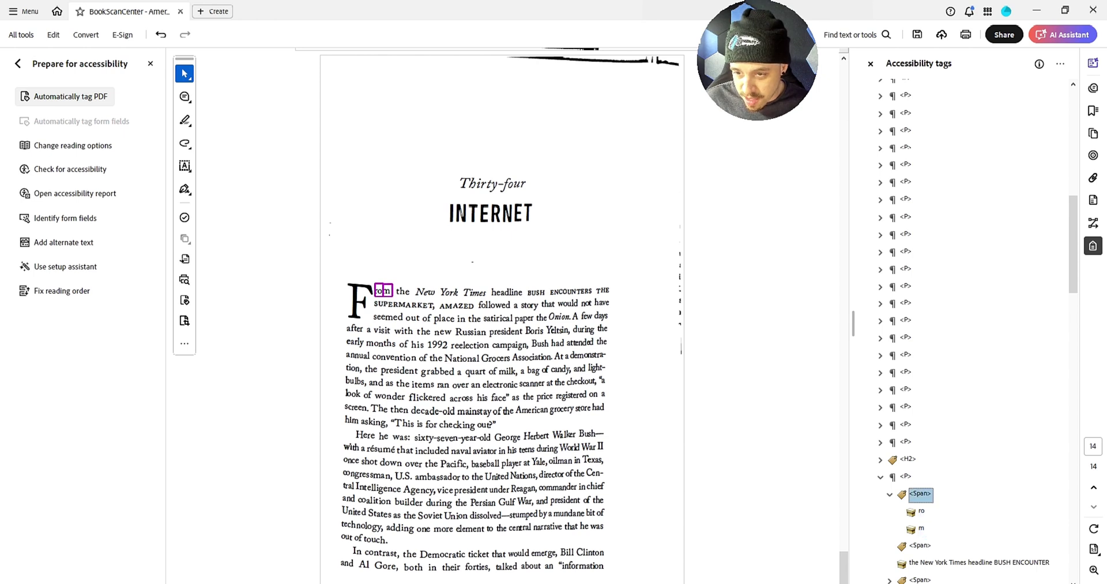
key(Left)
key(Down)
key(Delete)
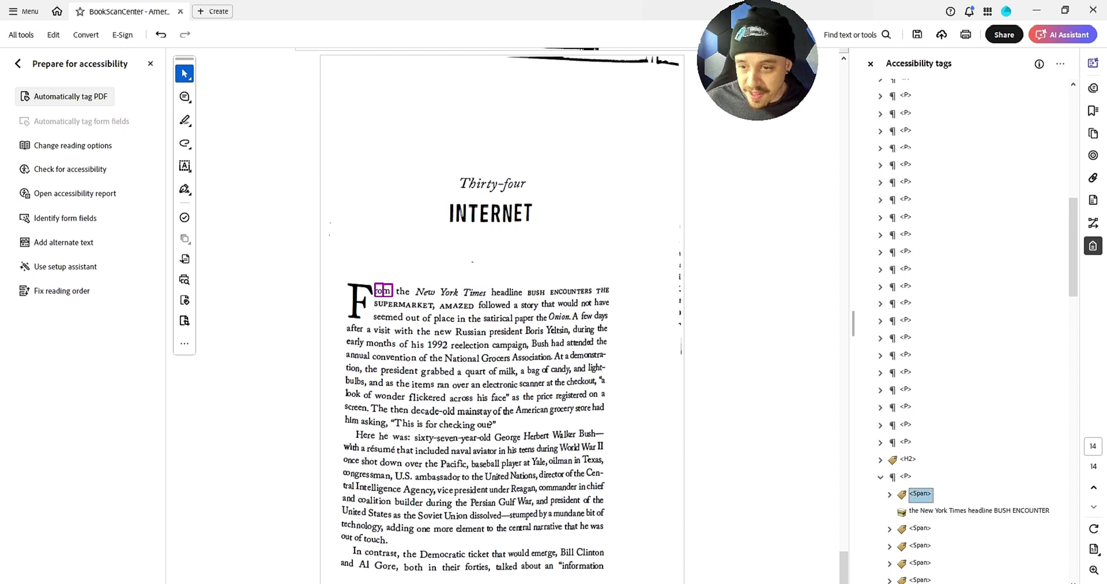
key(shift+F10)
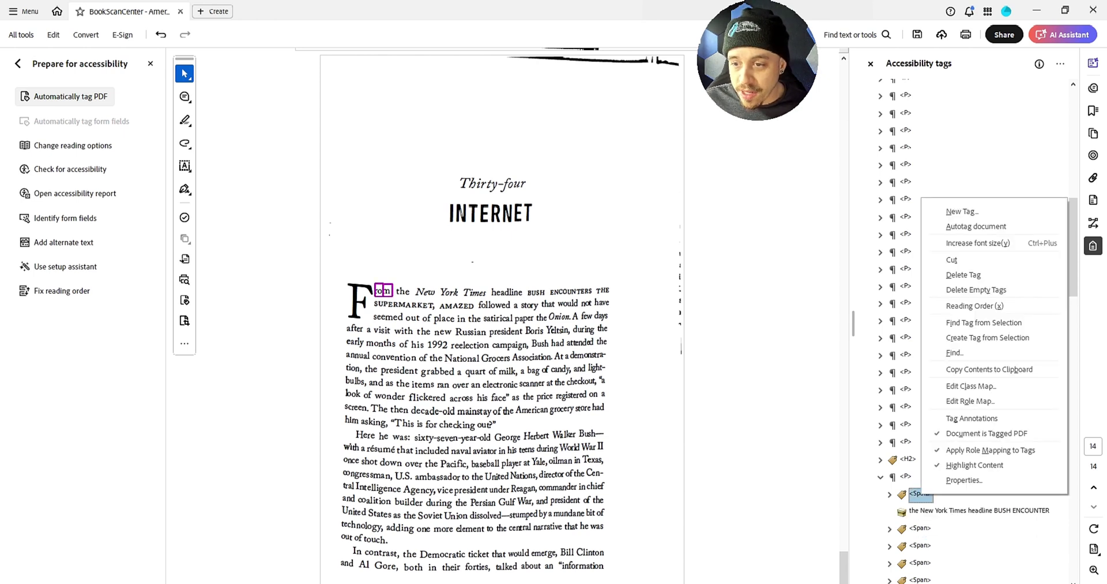
key(Up)
- Clear the merged span's Actual Text 'From' in its tag properties
key(Return)
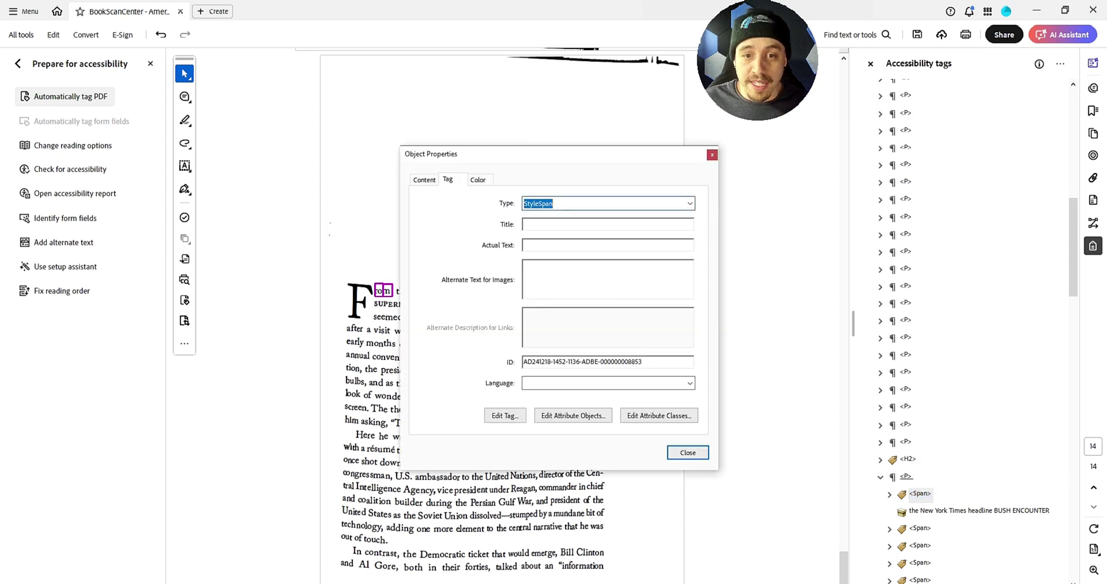
key(Tab)
key(Tab)
text(From)
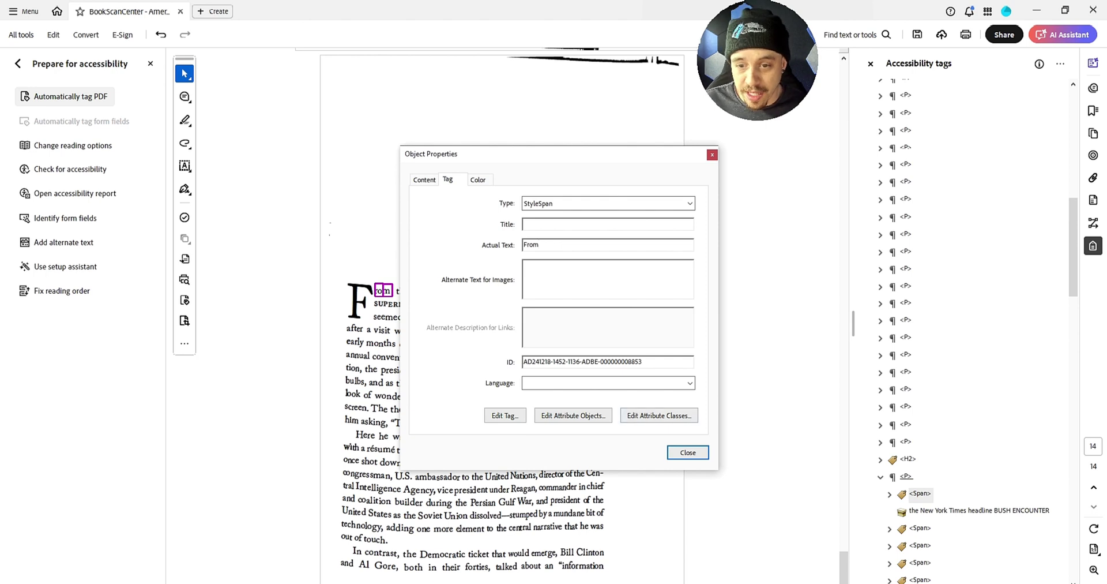
key(Return)
key(shift+F10)
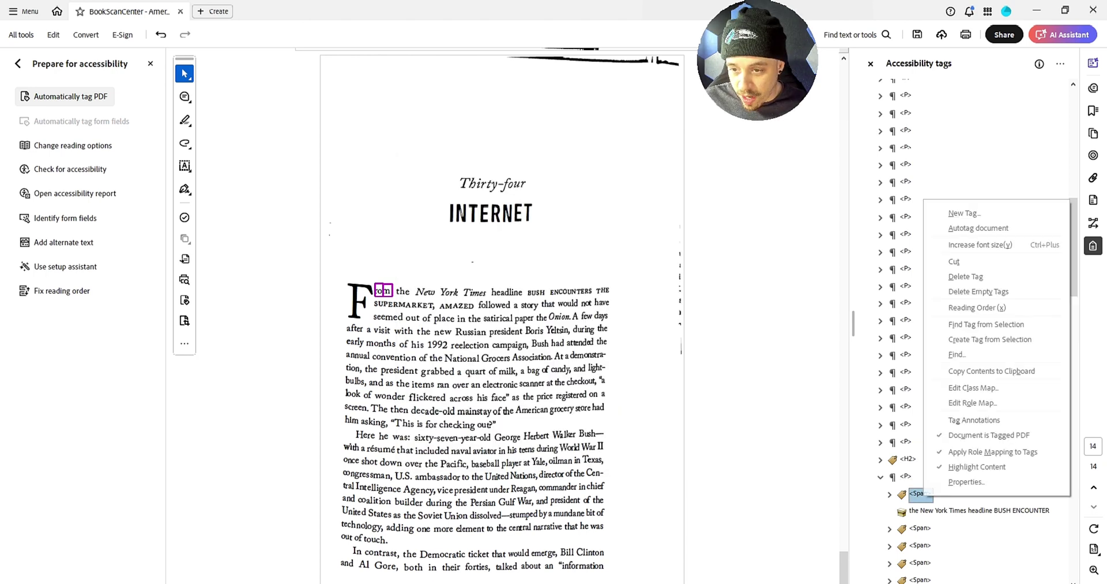
key(Up)
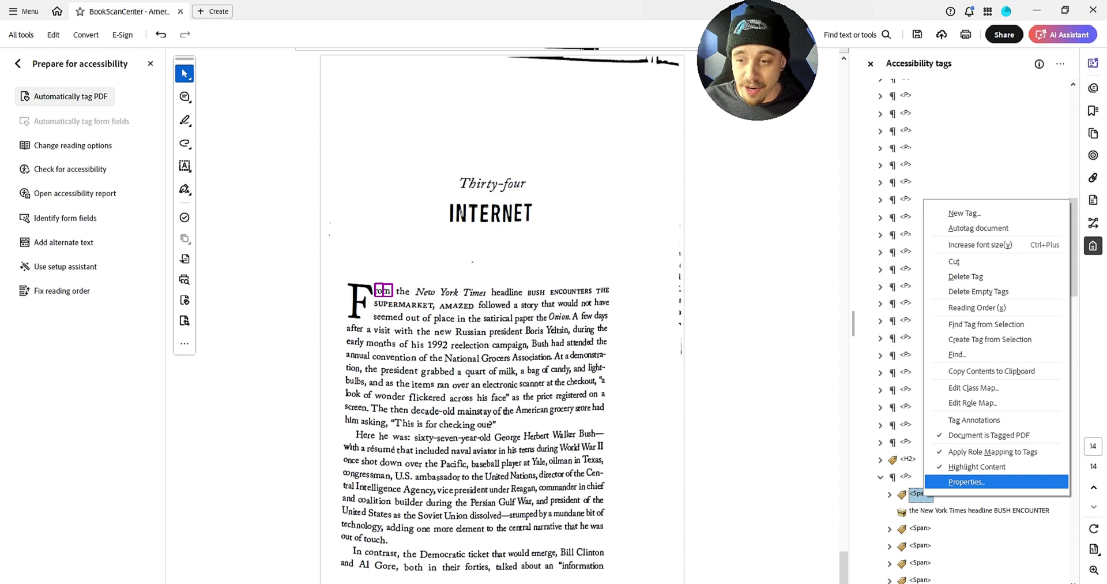
key(Return)
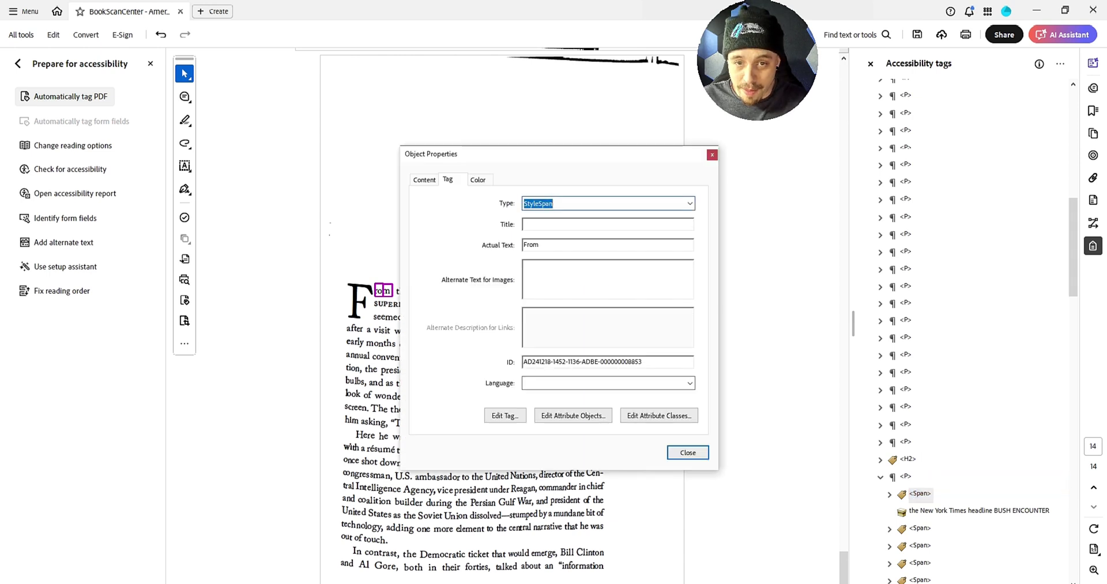
key(Tab)
key(Tab)
key(BackSpace)
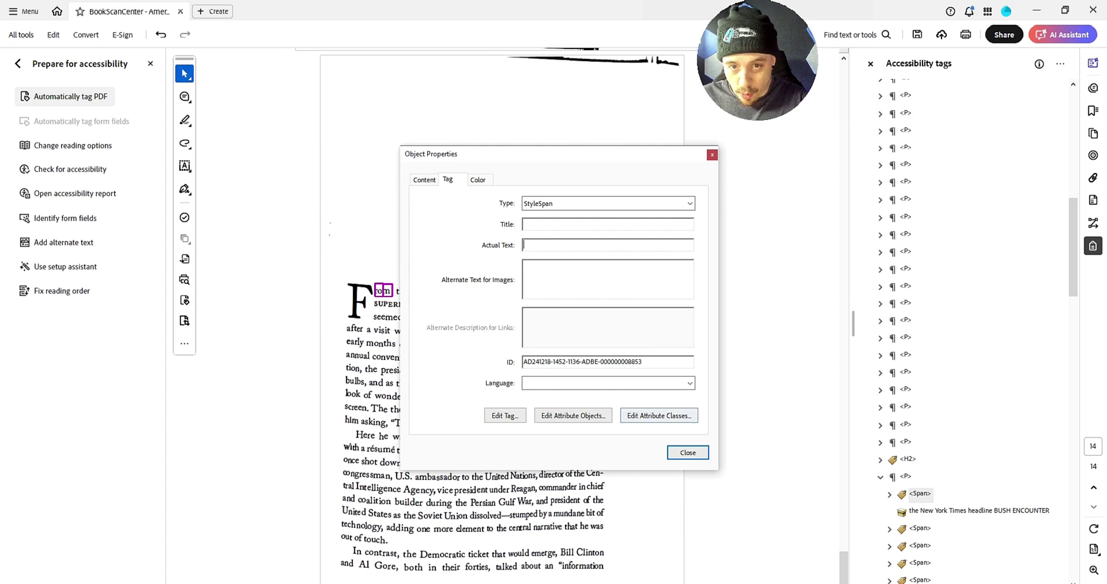
key(Return)
- Copy the paragraph's text and paste it as the <P> tag's Actual Text
key(Left)
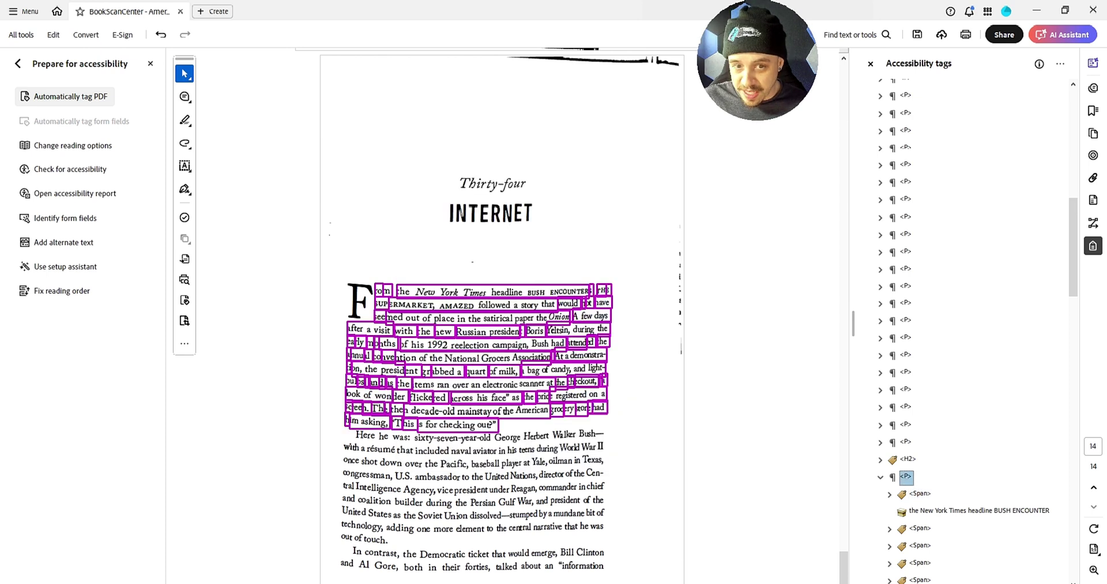
key(shift+F10)
key(Up)
key(Up)
key(Up)
key(Up)
key(Return)
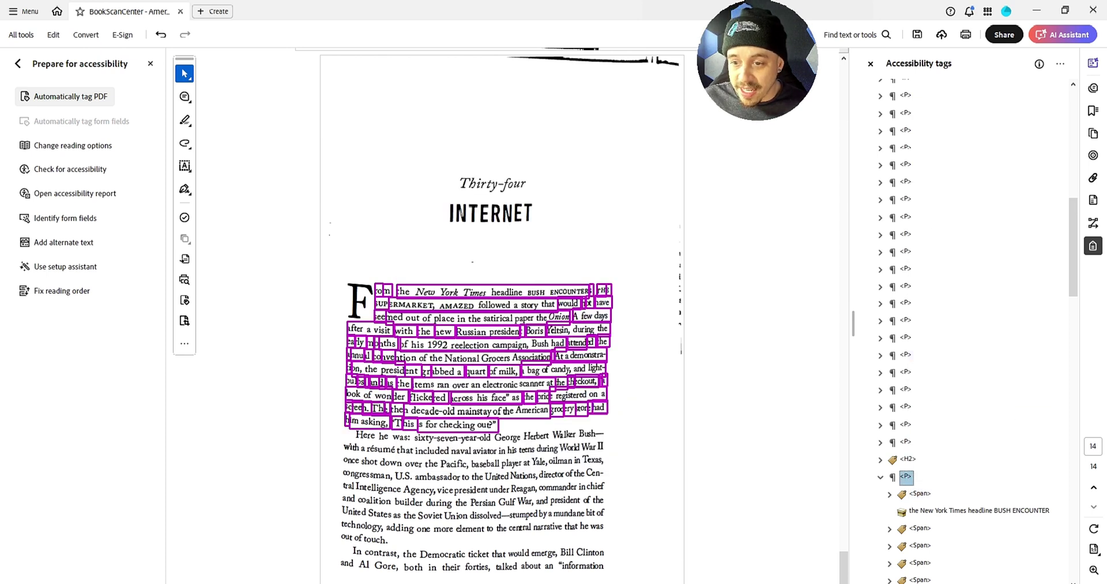
key(shift+F10)
key(Up)
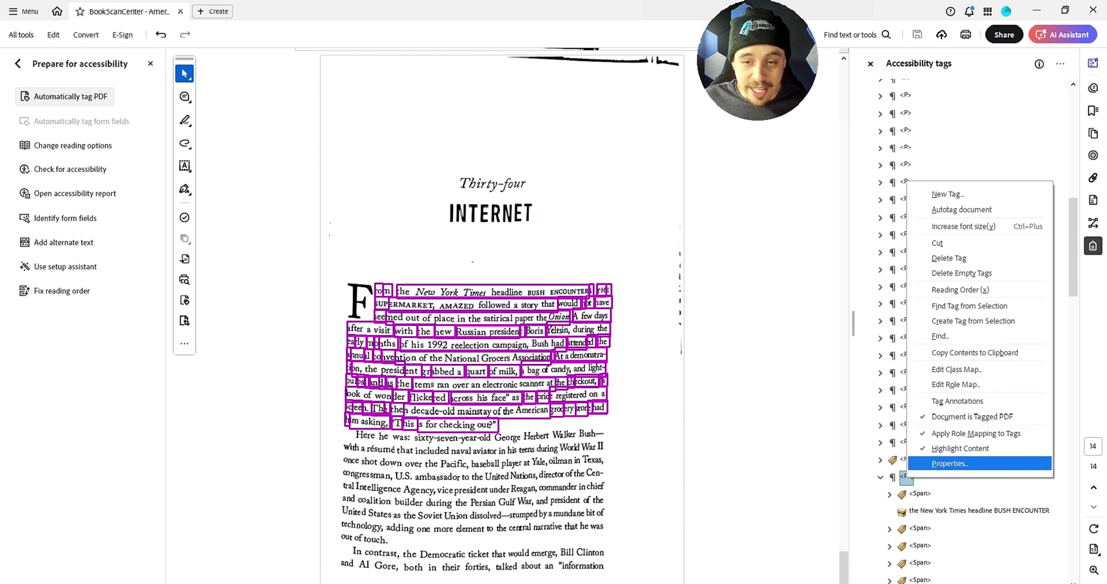
key(Return)
key(Tab)
key(Tab)
key(ctrl+v)
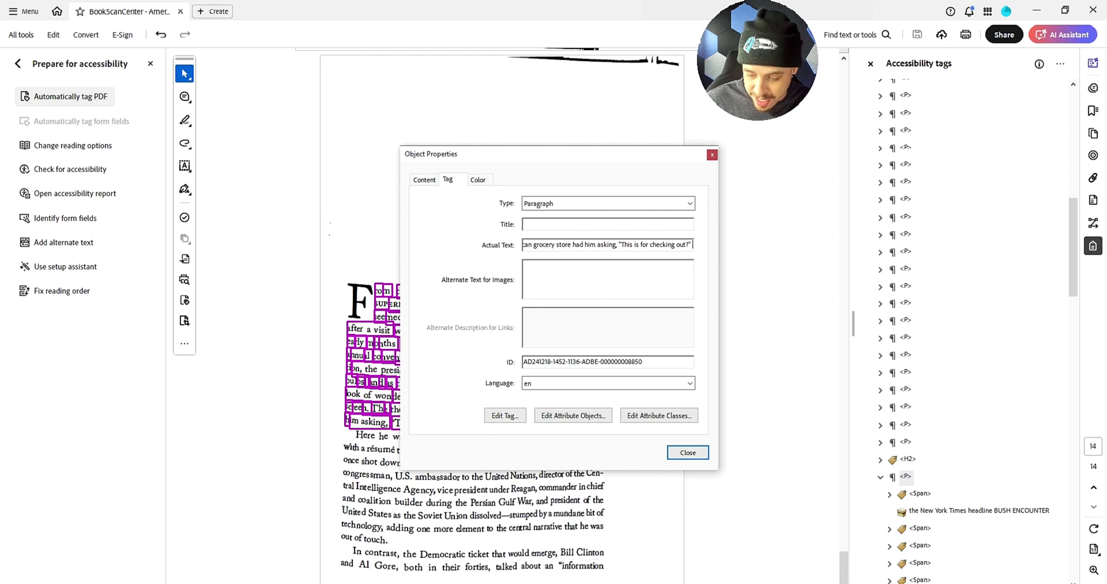
key(Home)
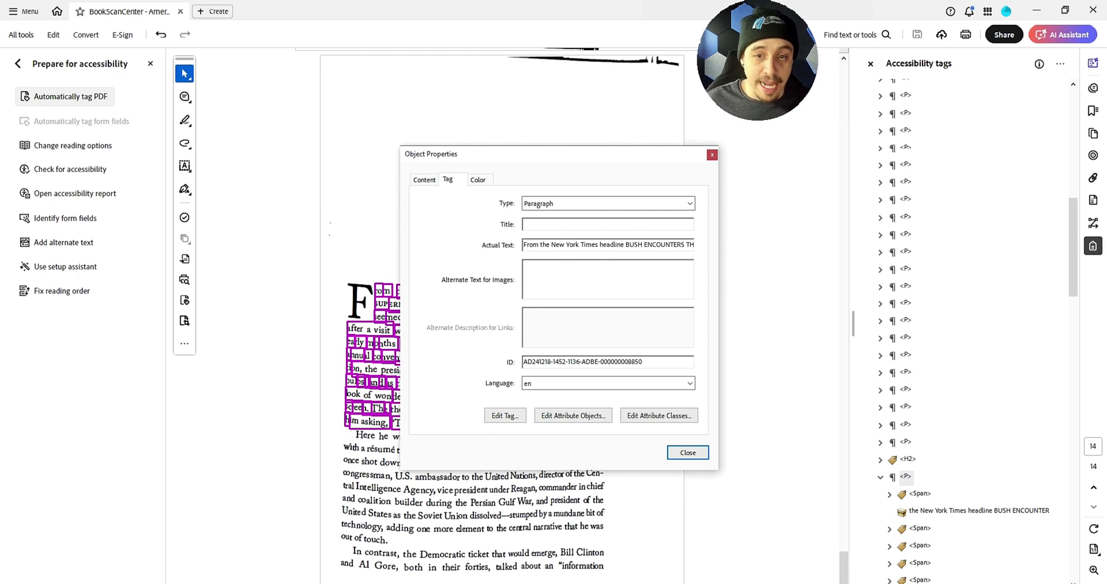
click(688, 452)
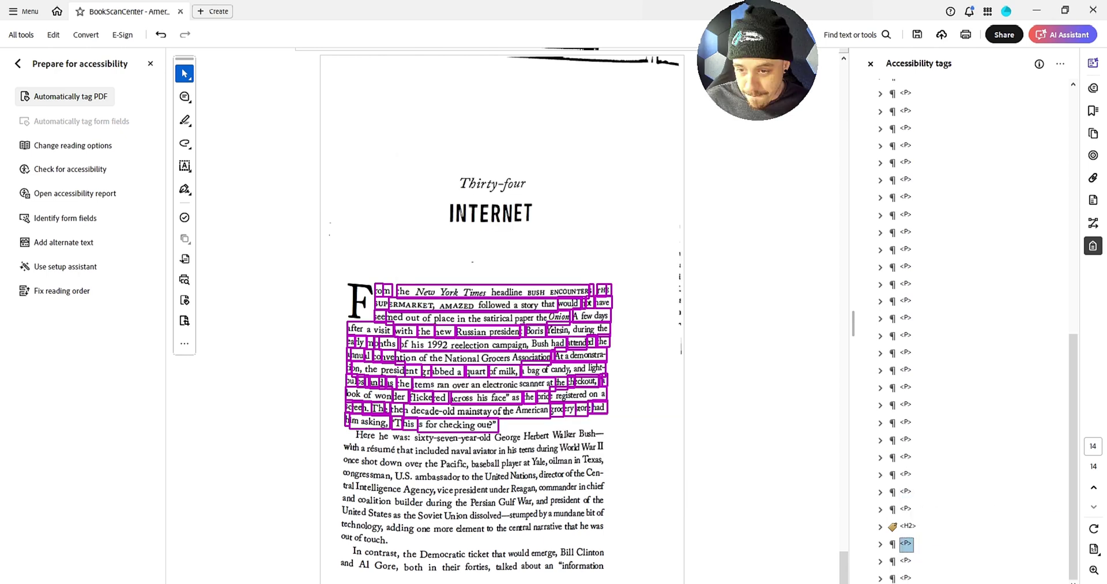
- Expand the 'Here he was' paragraph and make its stray image a page artifact
key(Down)
key(Up)
key(Right)
key(Down)
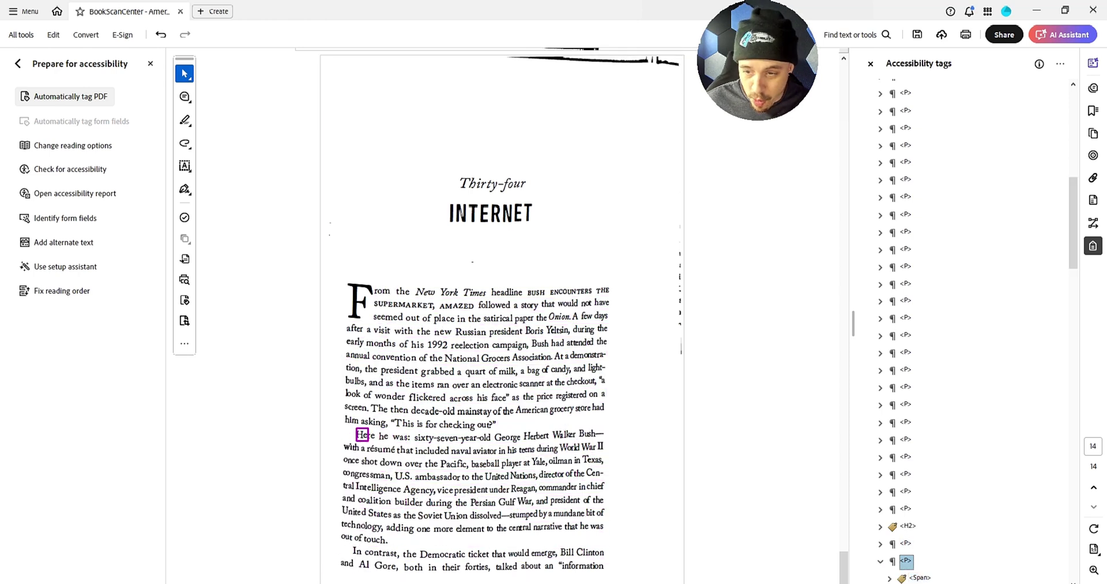
key(Down)
key(Down)
key(Down)
key(Down)
key(Down)
key(Down)
key(Down)
key(Down)
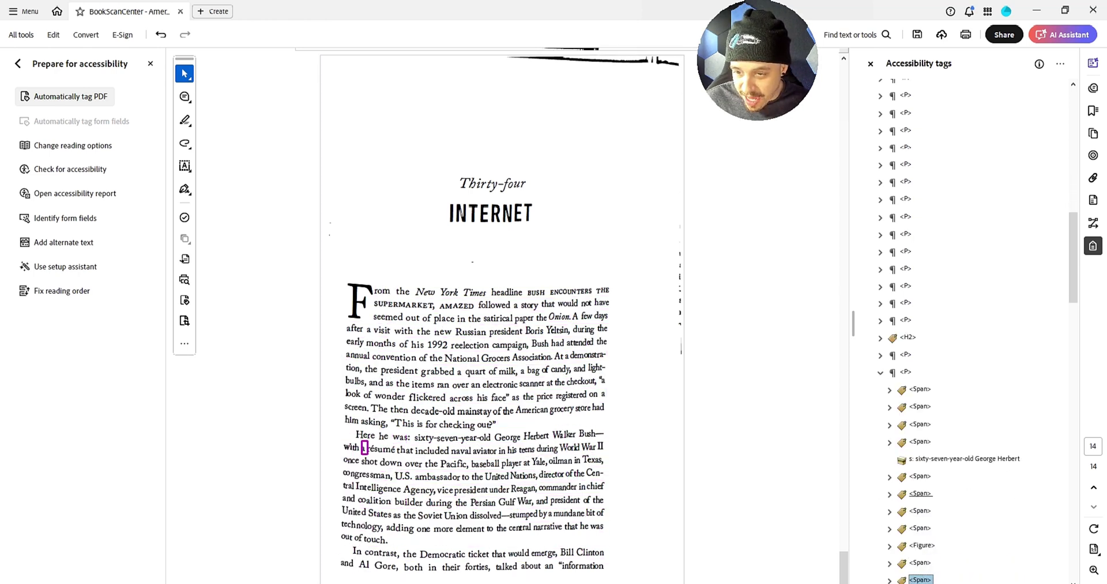
key(Down)
key(Right)
key(Down)
key(Down)
key(Down)
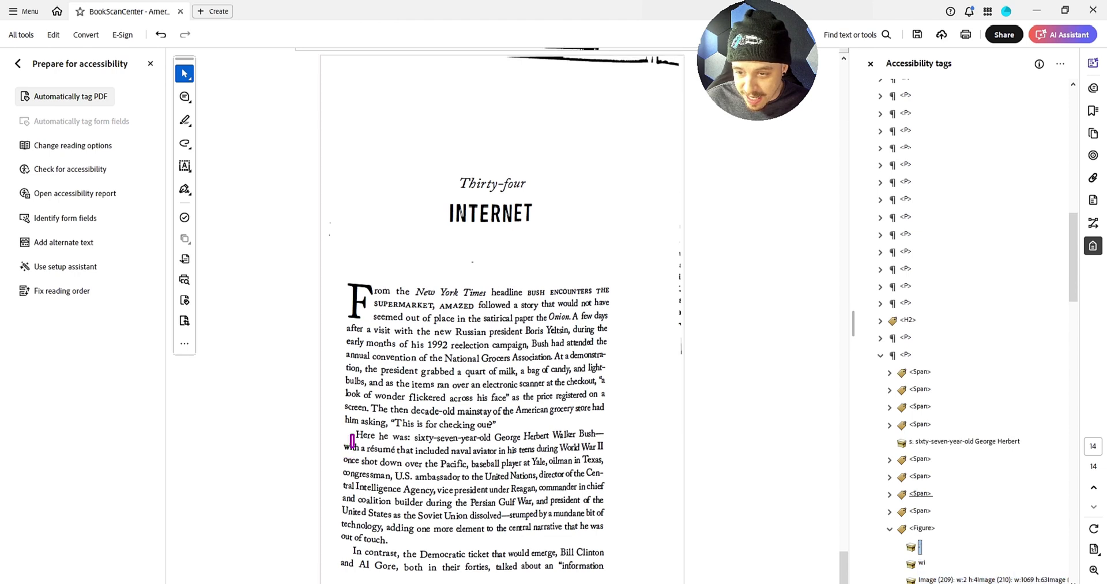
key(Down)
key(Down)
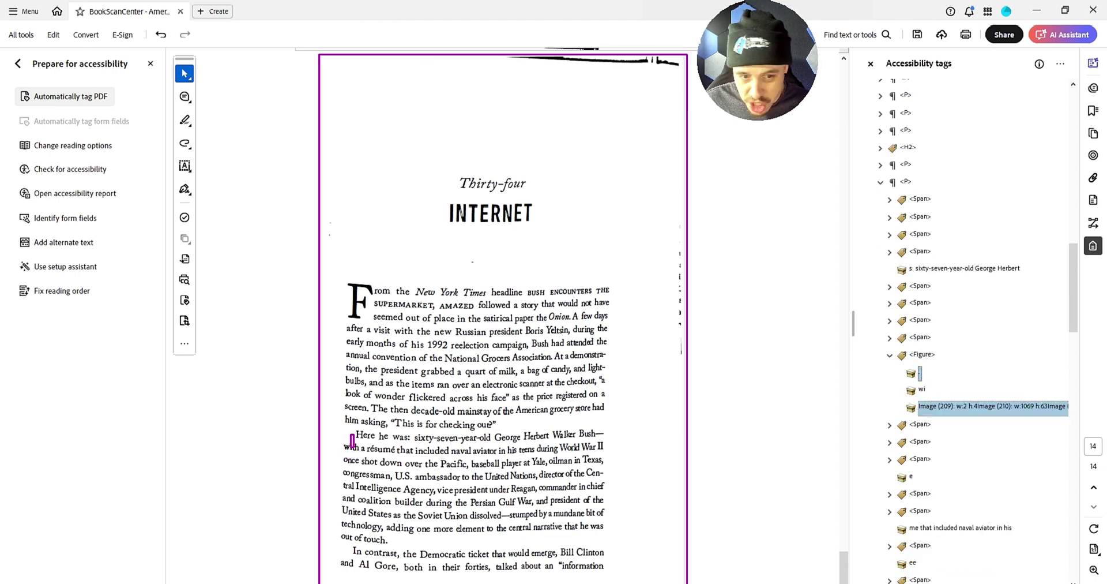
key(shift+F10)
key(Return)
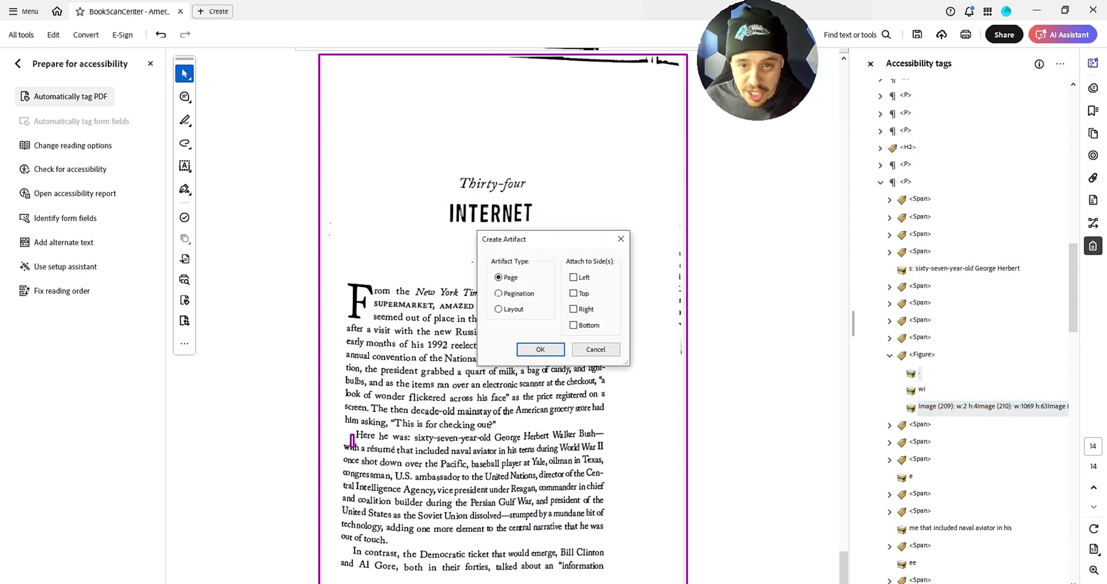
key(Return)
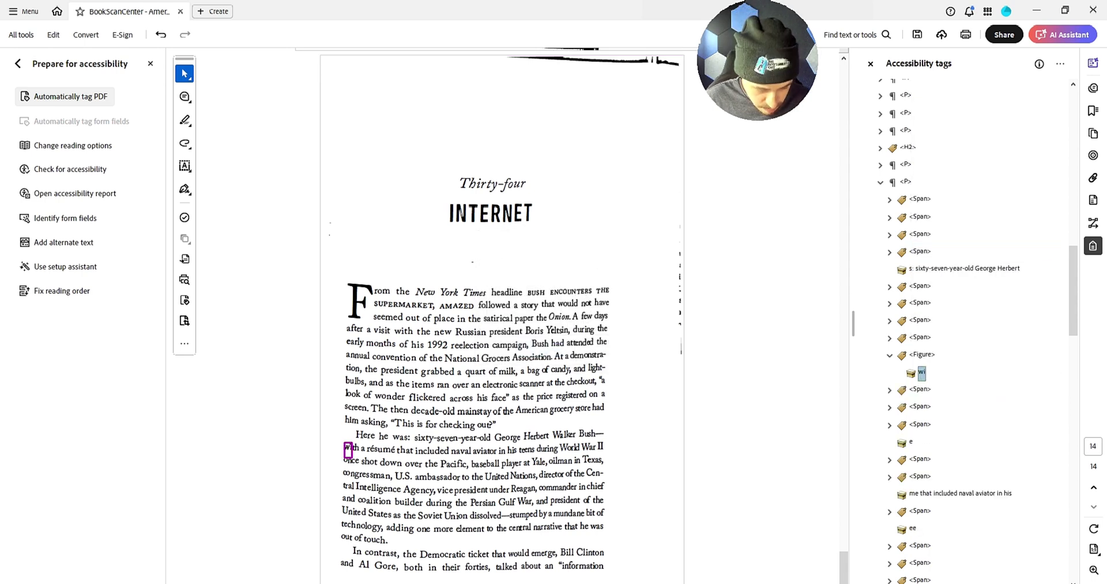
- Join 'wi' with the 'th' span, delete the empty Figure tag, and collapse the paragraph
key(Down)
key(Right)
key(Down)
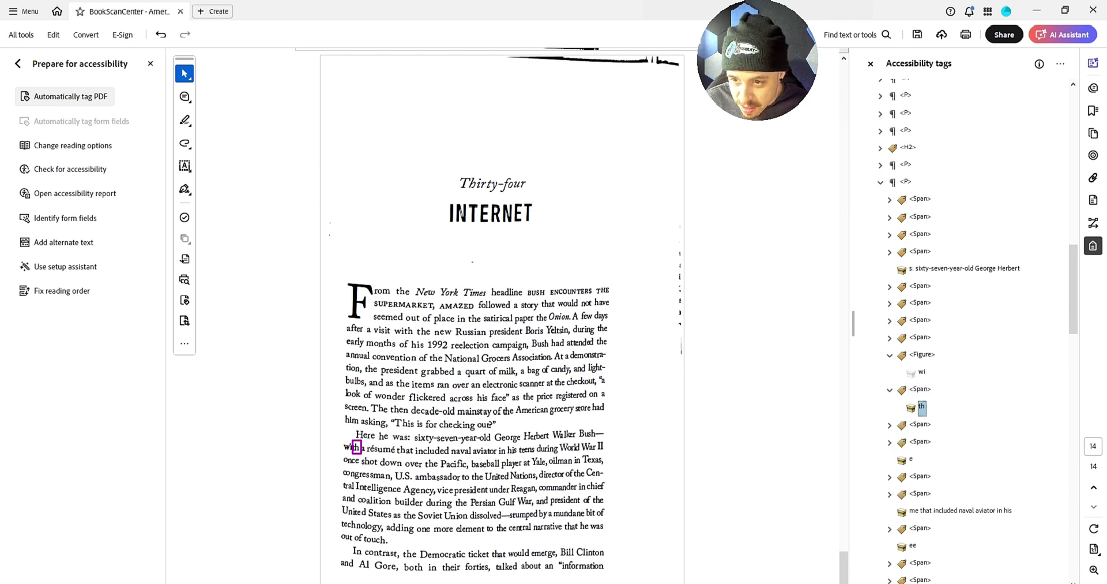
key(Up)
key(Left)
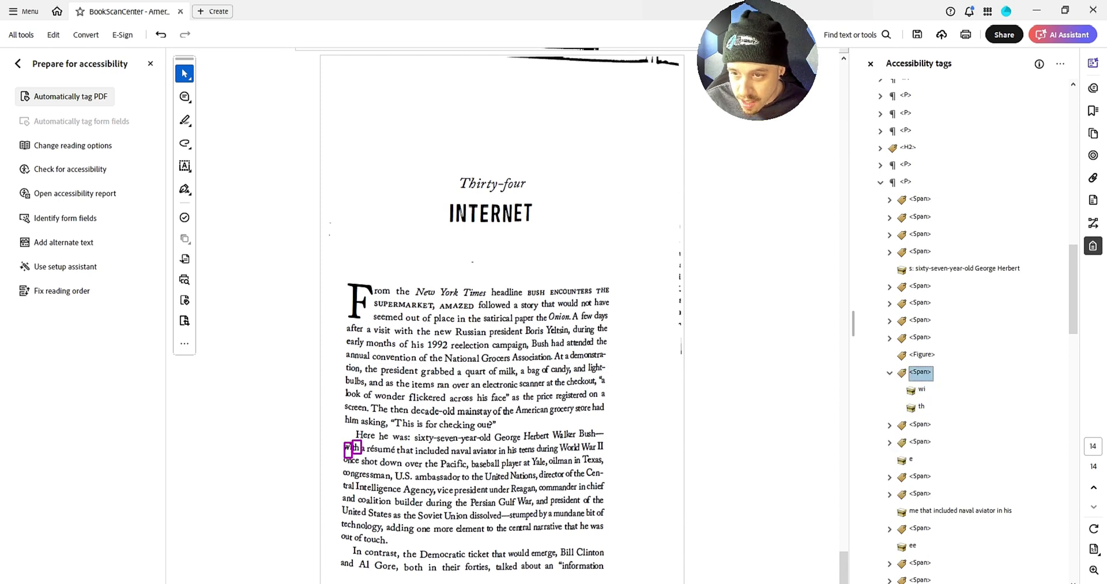
key(Up)
key(Delete)
key(Left)
key(Up)
key(Up)
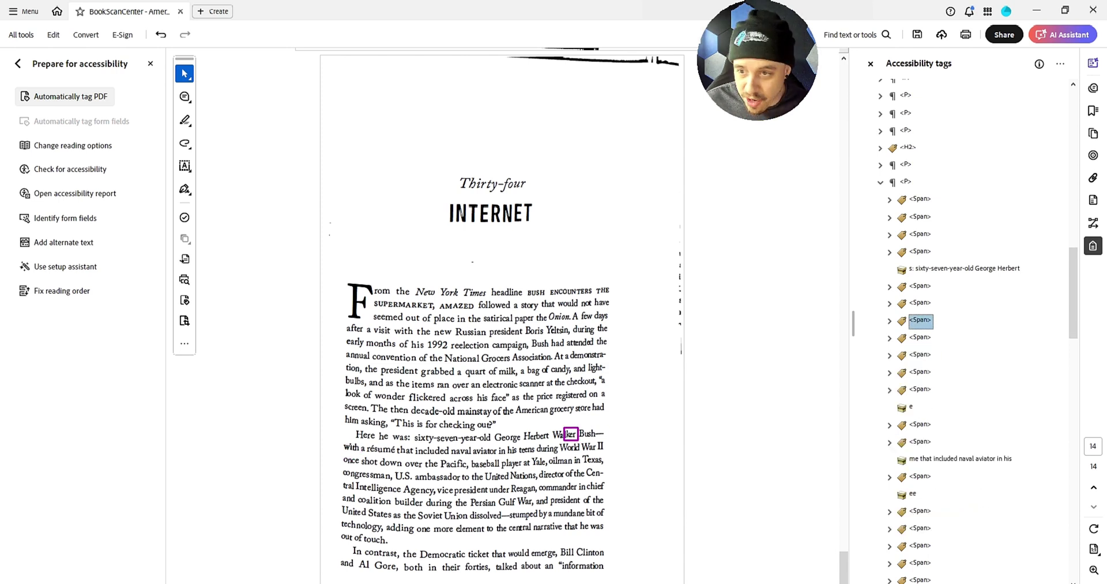
key(Up)
key(Up)
key(Up)
key(Up)
key(Up)
key(Up)
key(Up)
key(Left)
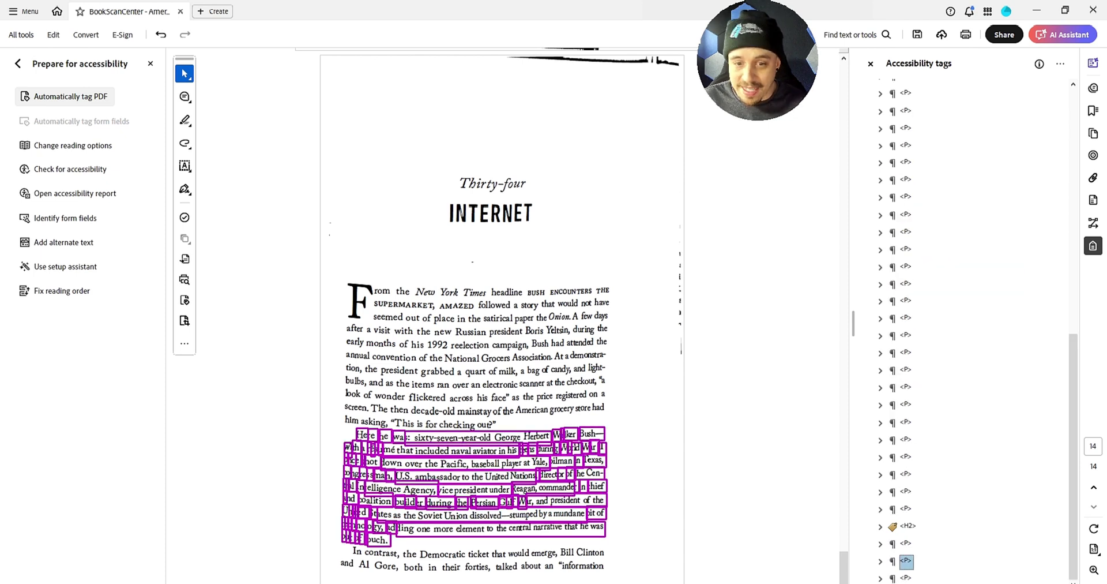
key(Down)
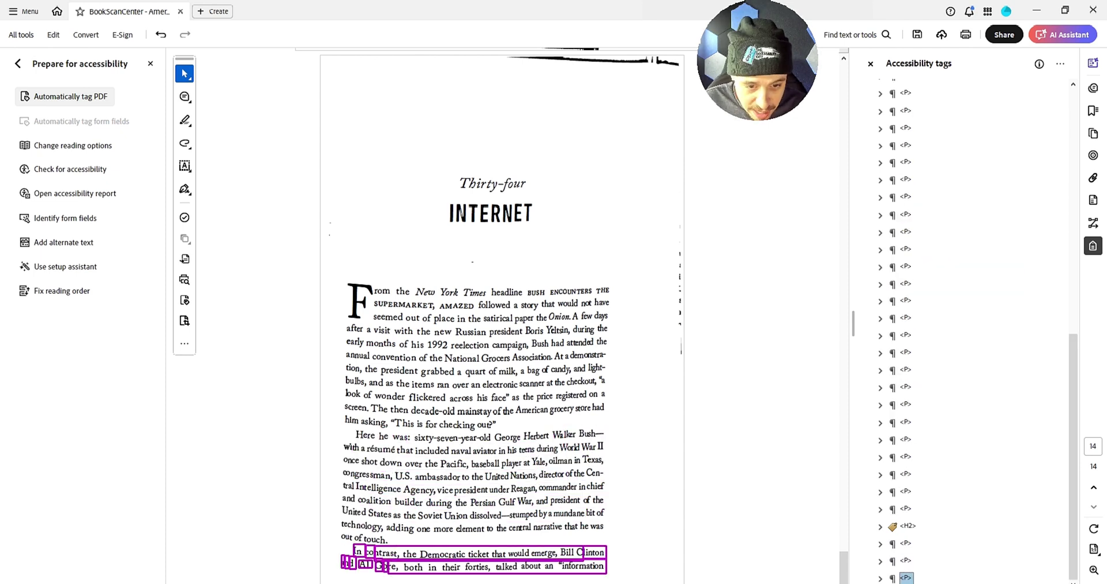
key(Up)
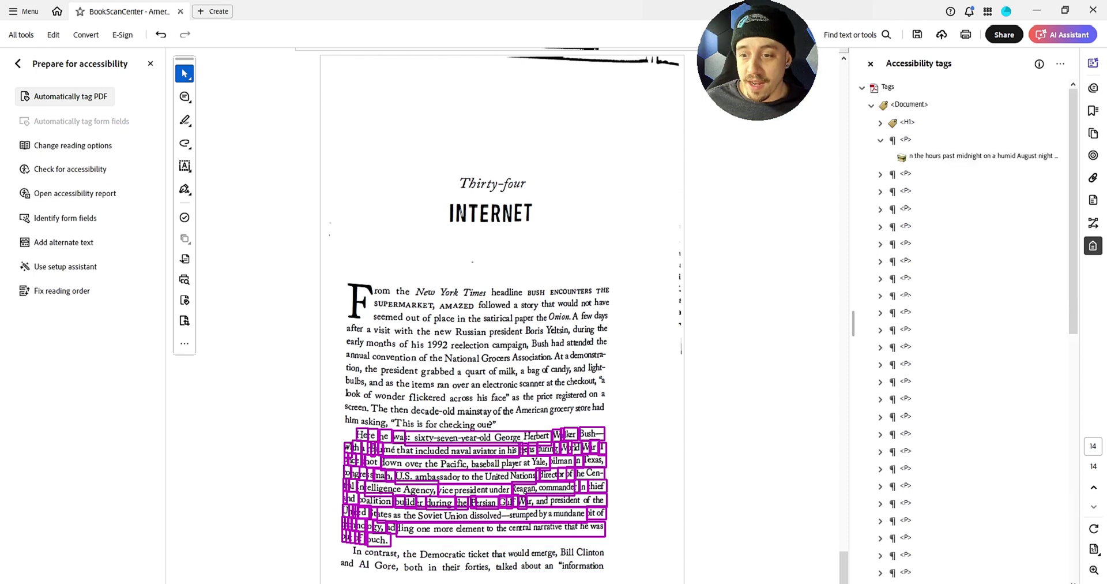
- Run the full accessibility check and list the Character encoding failures under Page Content
key(Left)
key(Left)
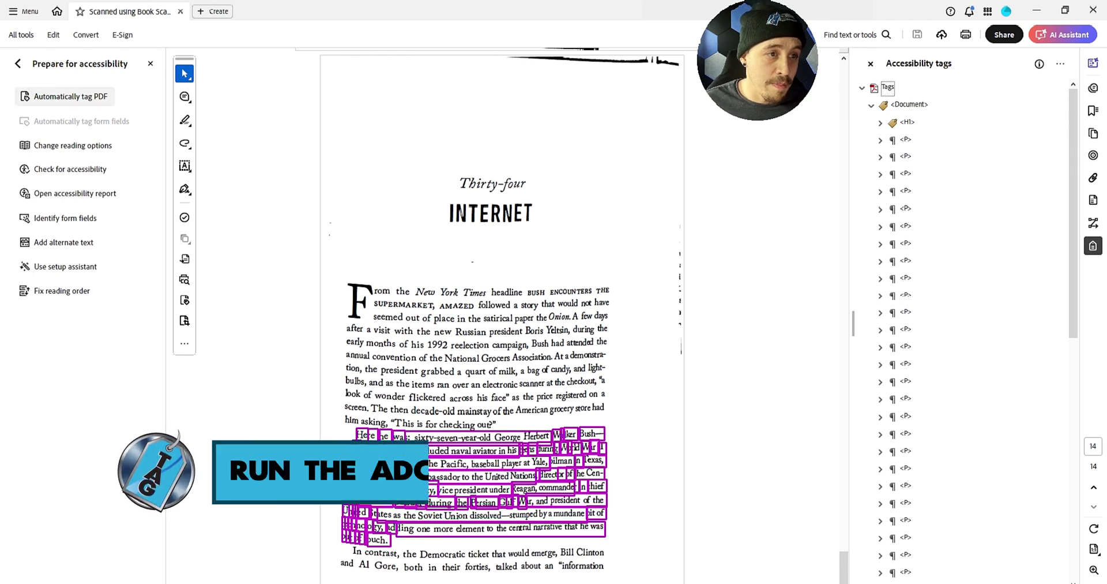
click(69, 169)
key(Return)
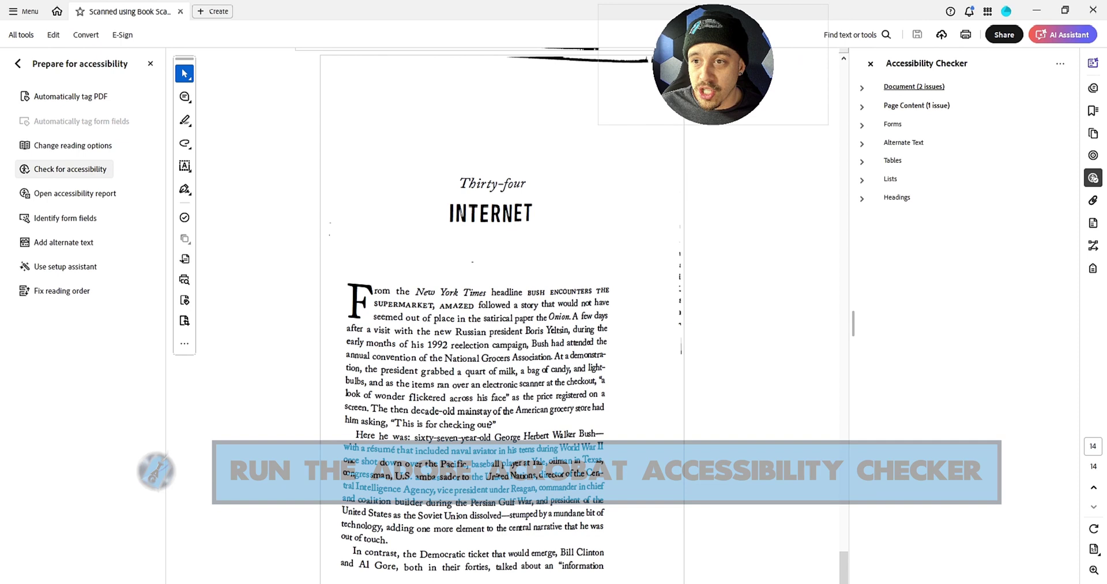
click(916, 105)
right_click(920, 179)
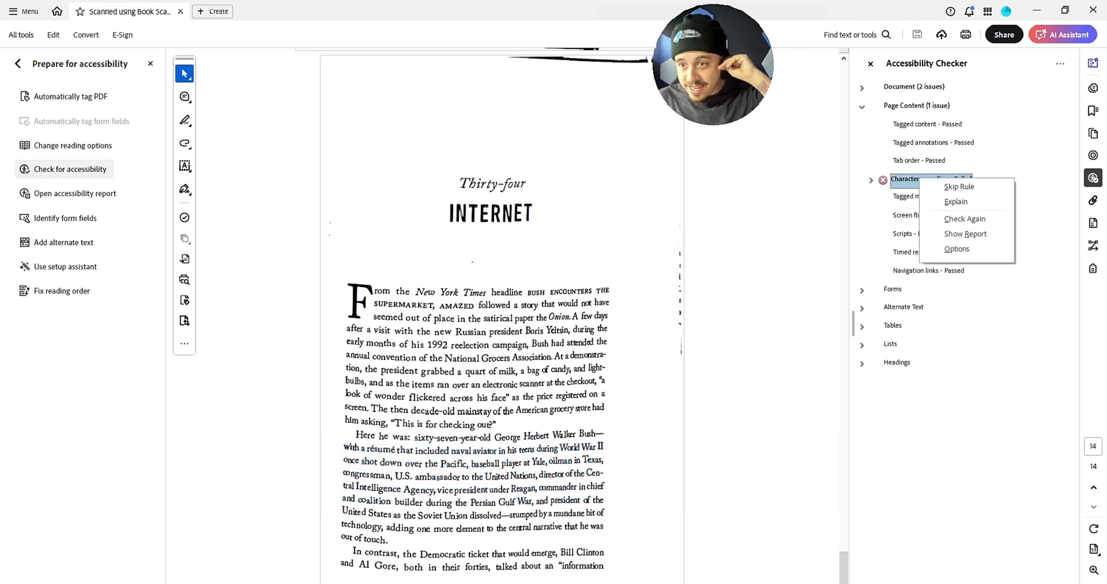
click(871, 180)
- Step through Words 1–8 to see where each encoding failure sits in the book
click(913, 215)
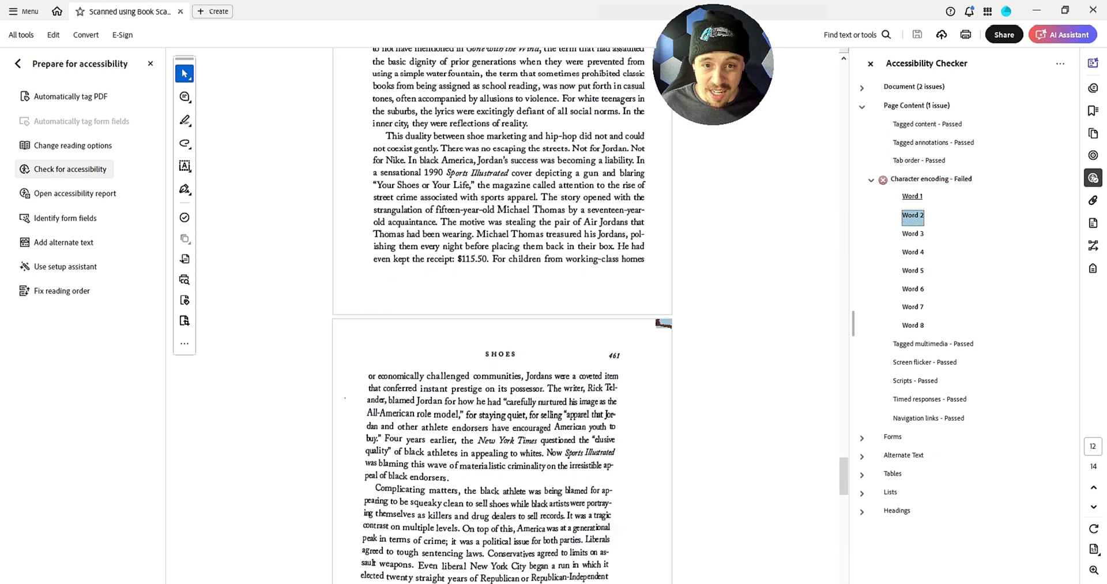
key(Down)
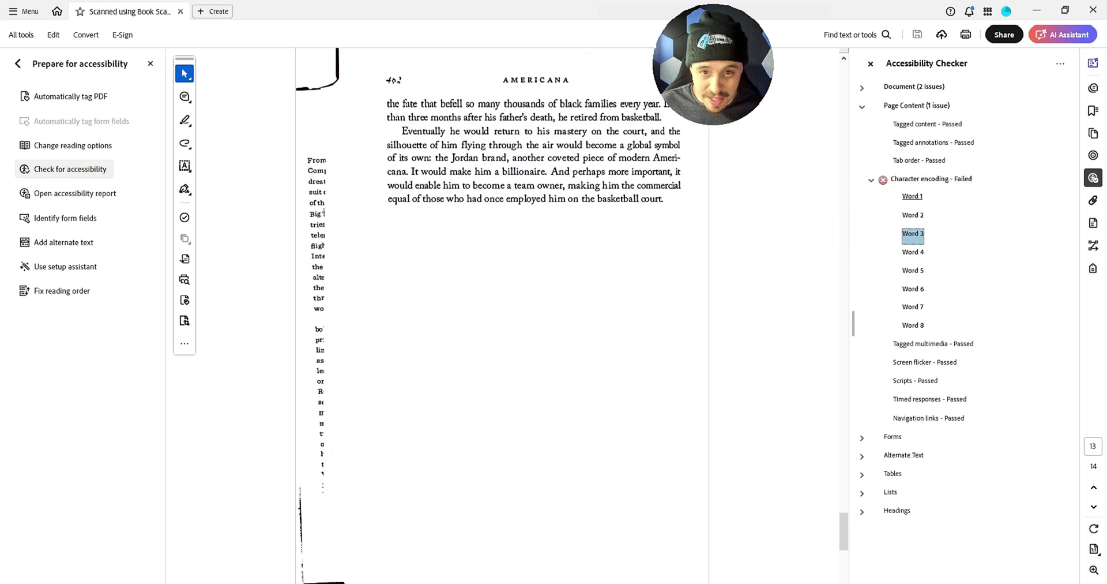
key(Down)
key(Down)
key(Down)
key(Down)
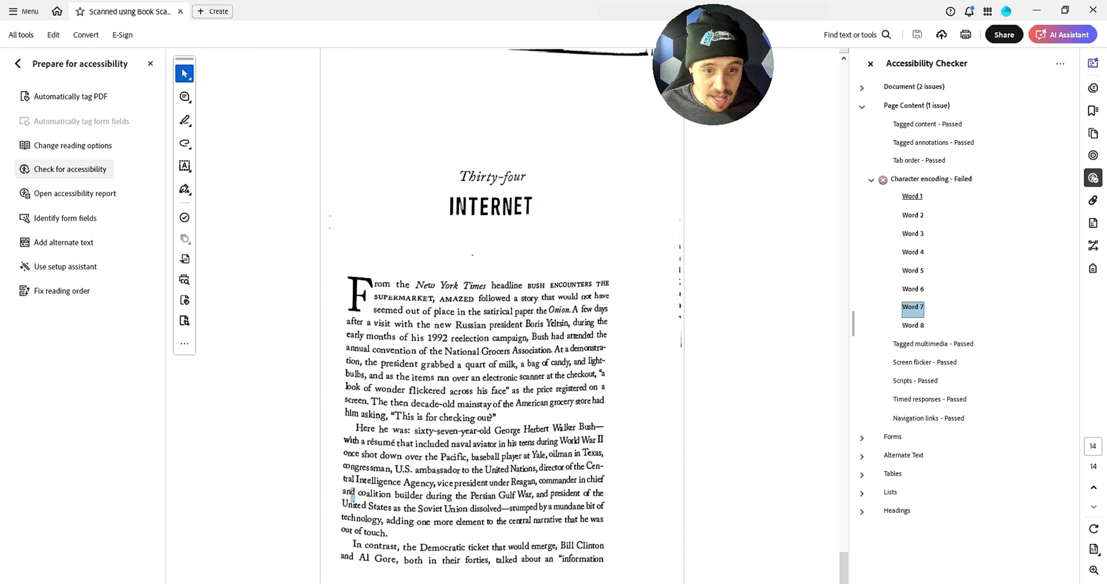
key(Down)
key(Up)
key(Up)
key(Up)
key(Up)
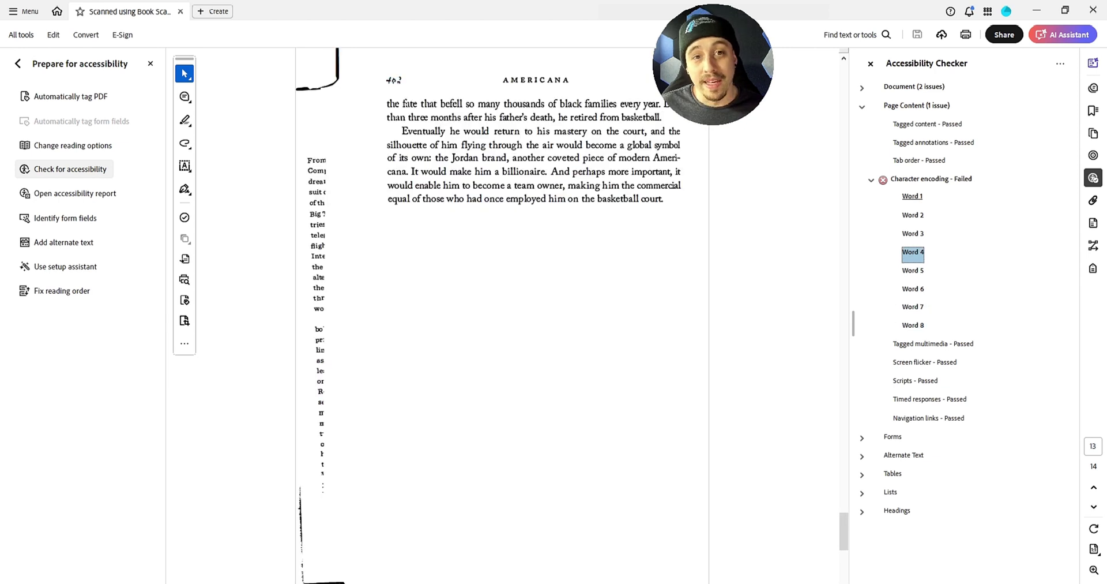
key(Up)
key(Up)
key(Up)
key(Up)
key(Up)
key(Up)
key(Up)
key(Up)
key(Down)
key(Down)
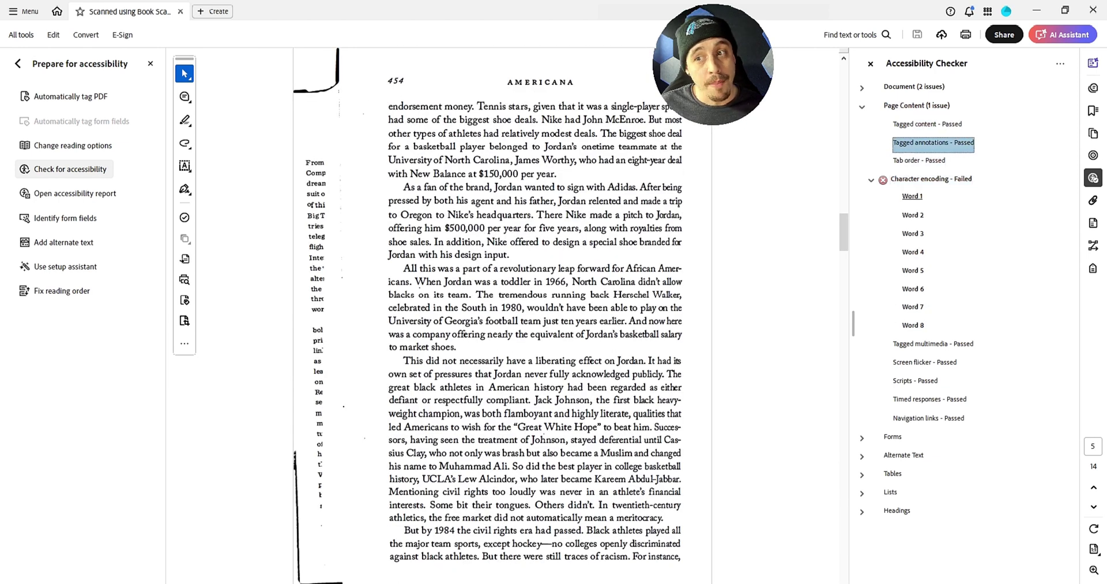
key(Down)
key(Down)
key(Down)
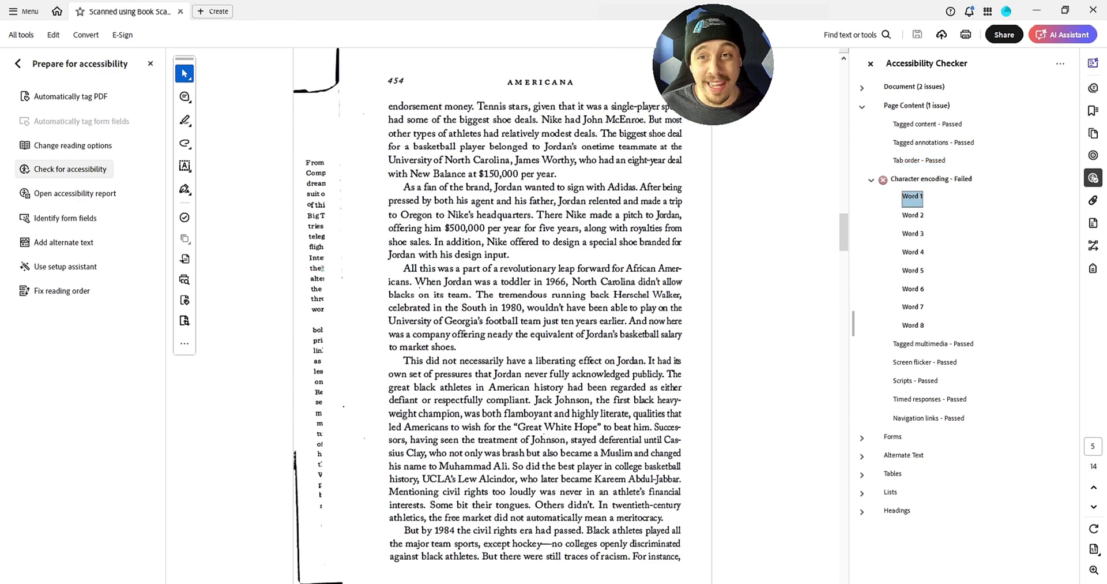
scroll(502, 317, up, 5)
scroll(502, 318, up, 5)
scroll(502, 317, up, 5)
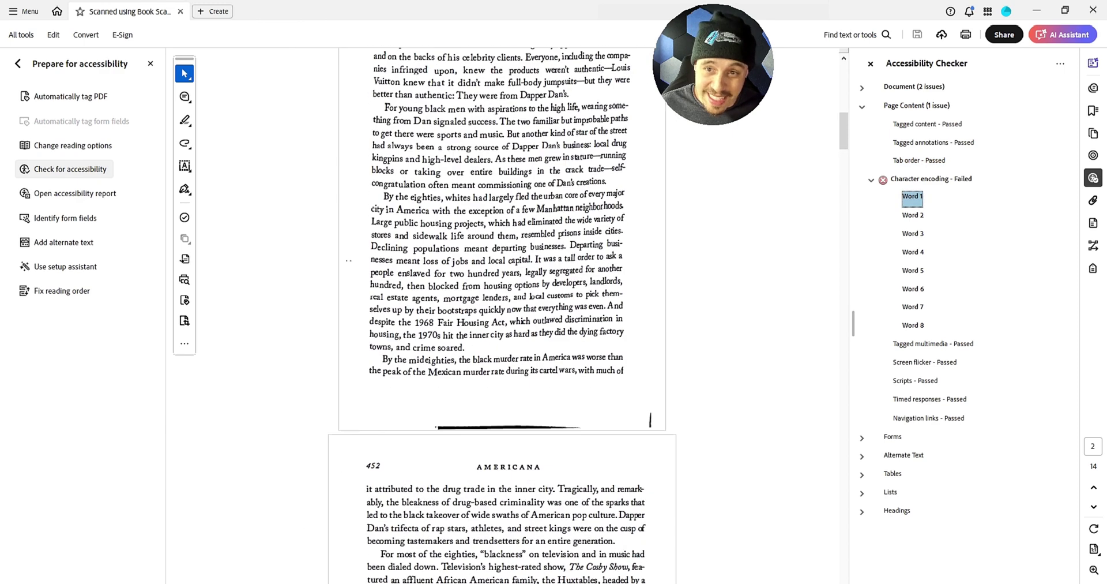
scroll(501, 317, up, 5)
scroll(501, 318, up, 5)
- Hide the grid lines over the chapter's first page
click(481, 303)
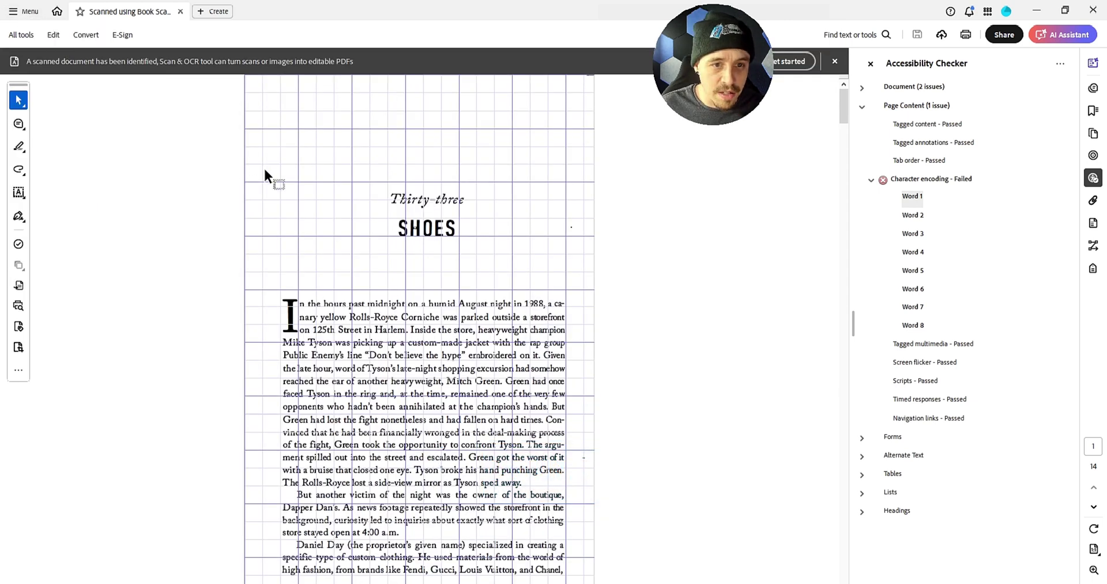
click(413, 438)
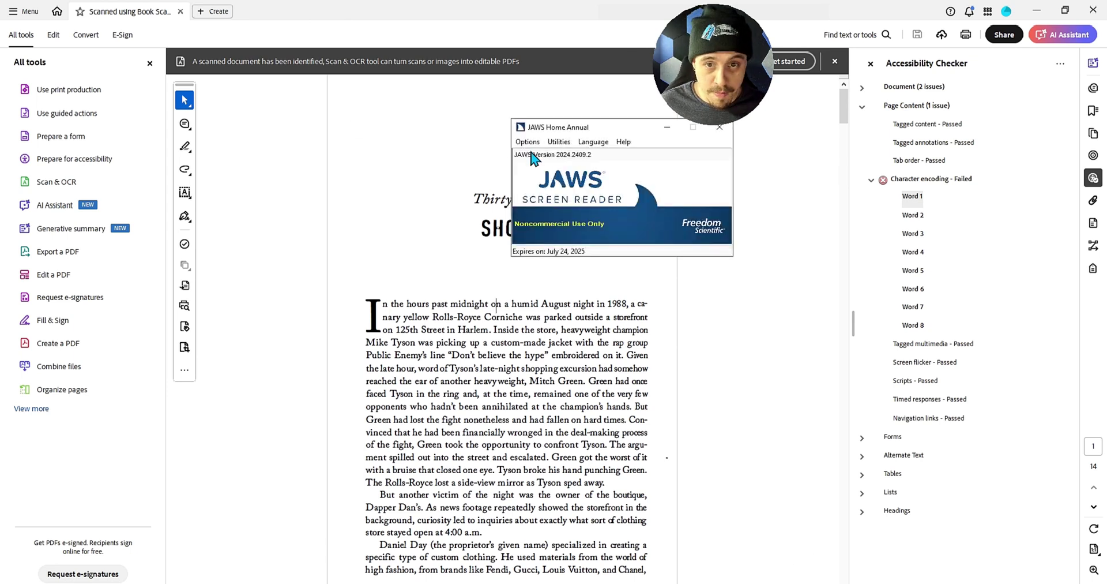
- Exit the JAWS screen reader through its Options menu
click(527, 142)
click(537, 244)
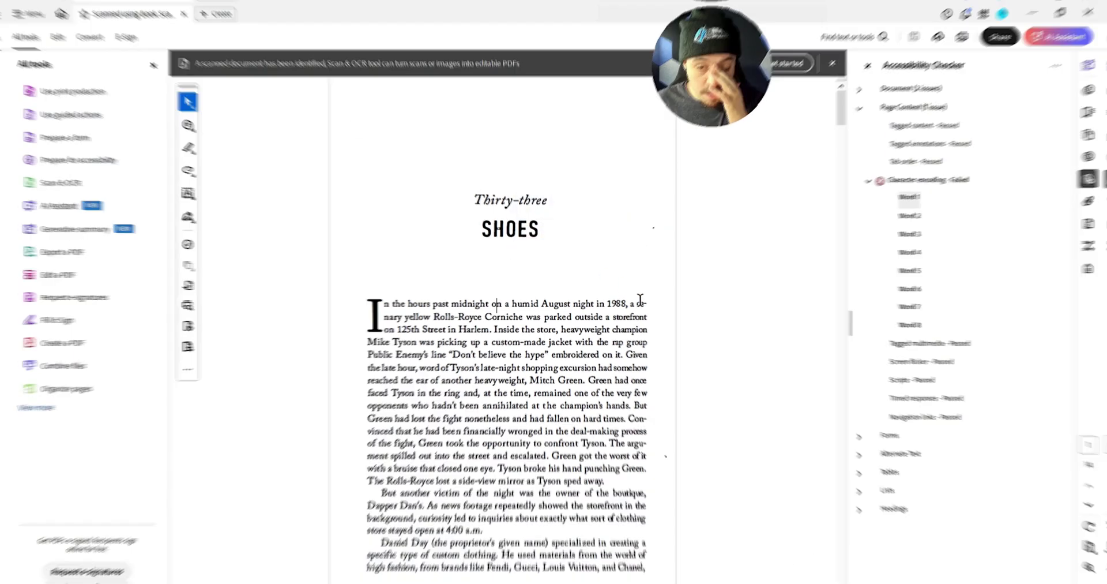